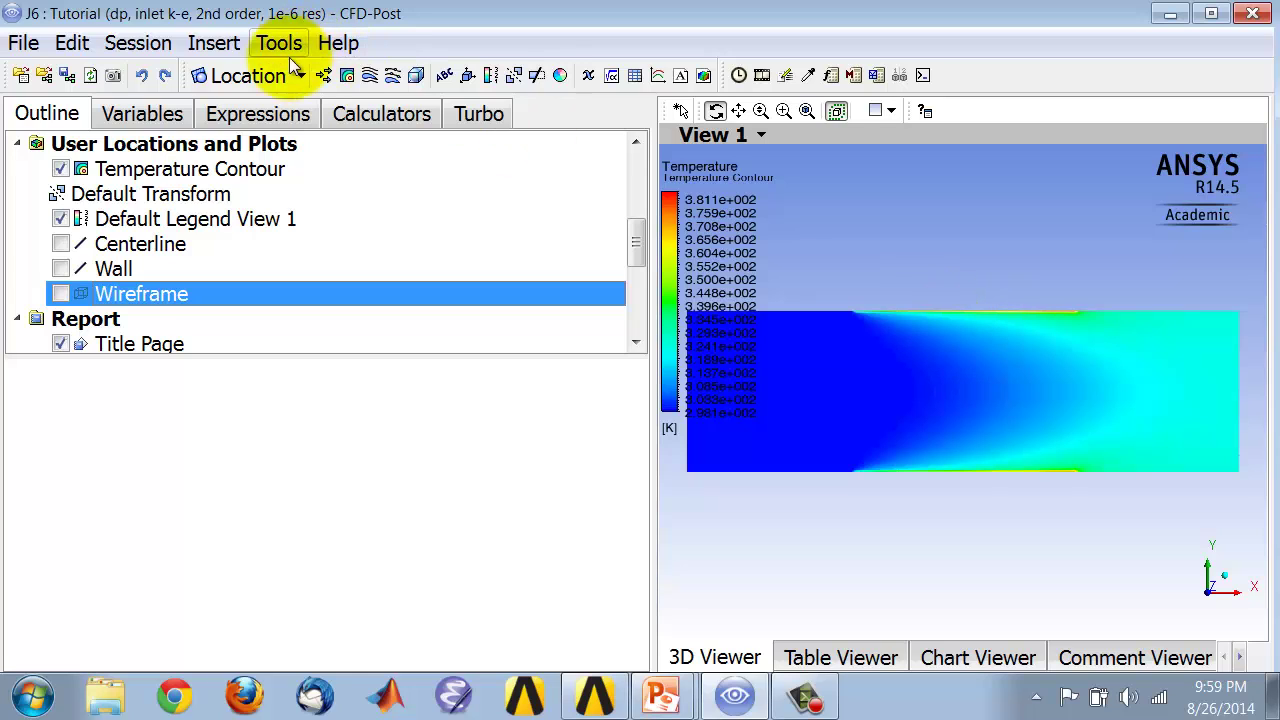
# Insert a new line location named x267
pyautogui.click(260, 78)
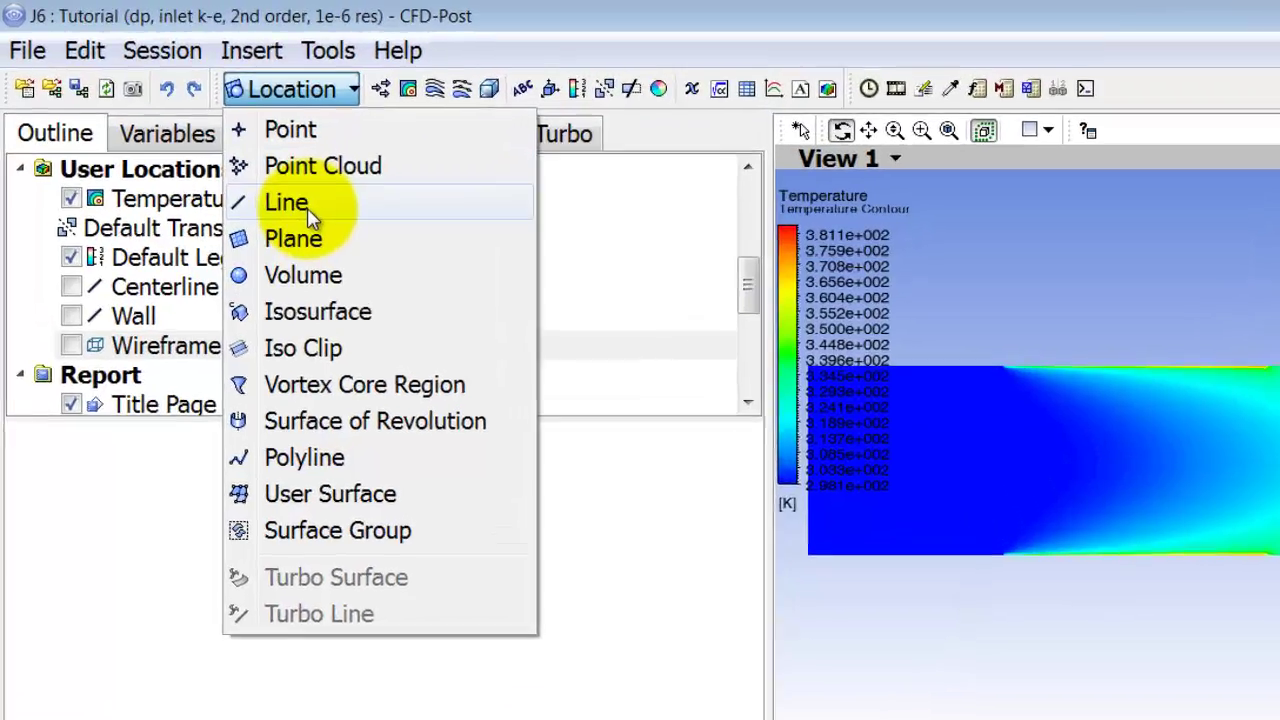
pyautogui.click(250, 174)
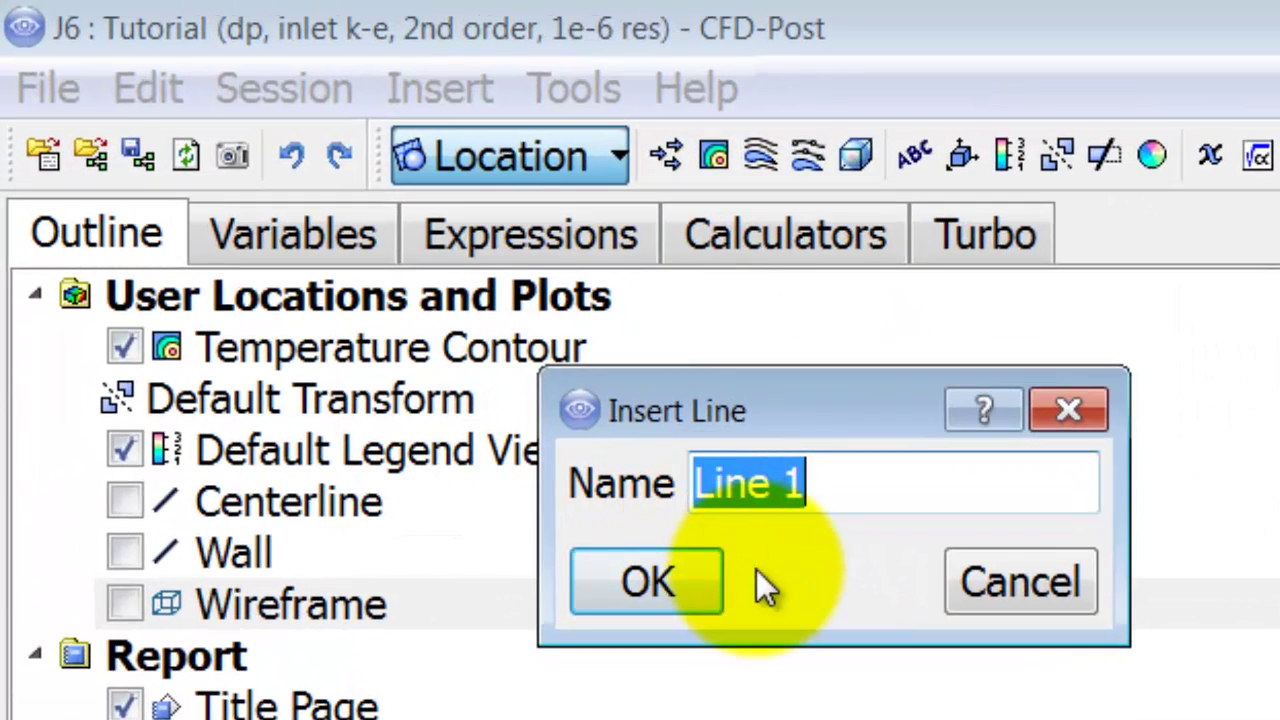
pyautogui.write('x')
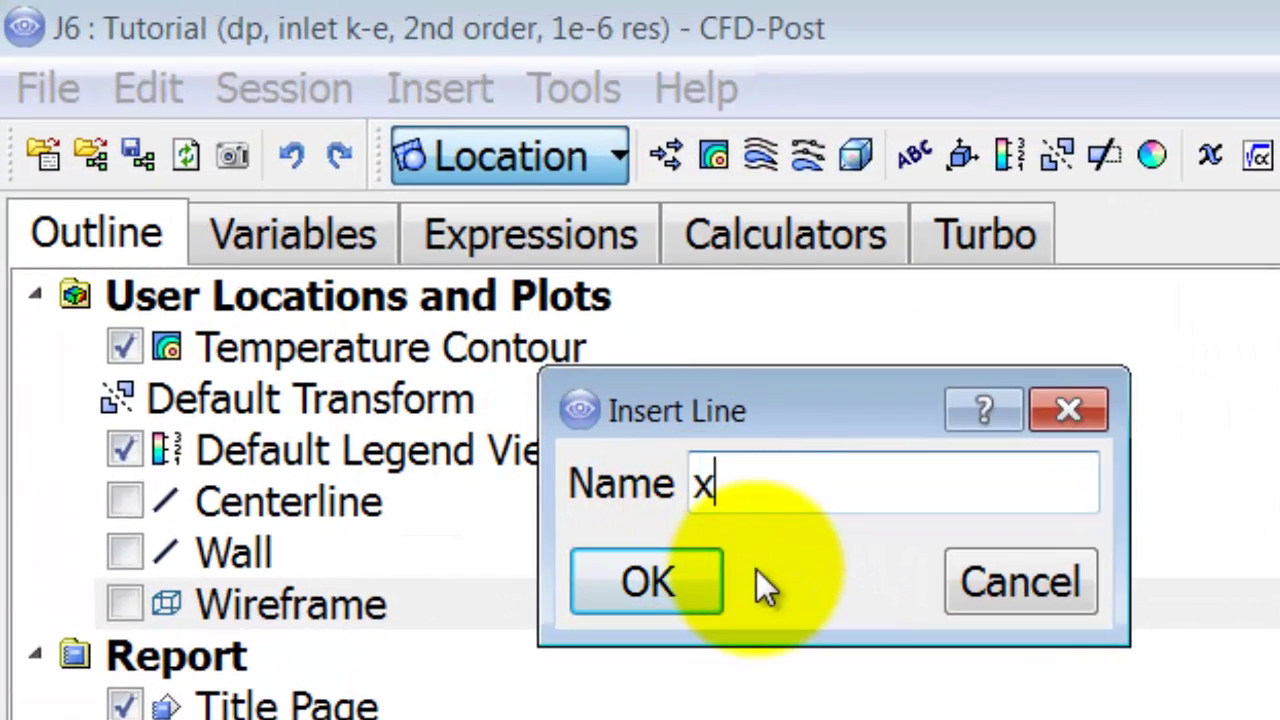
pyautogui.write('267')
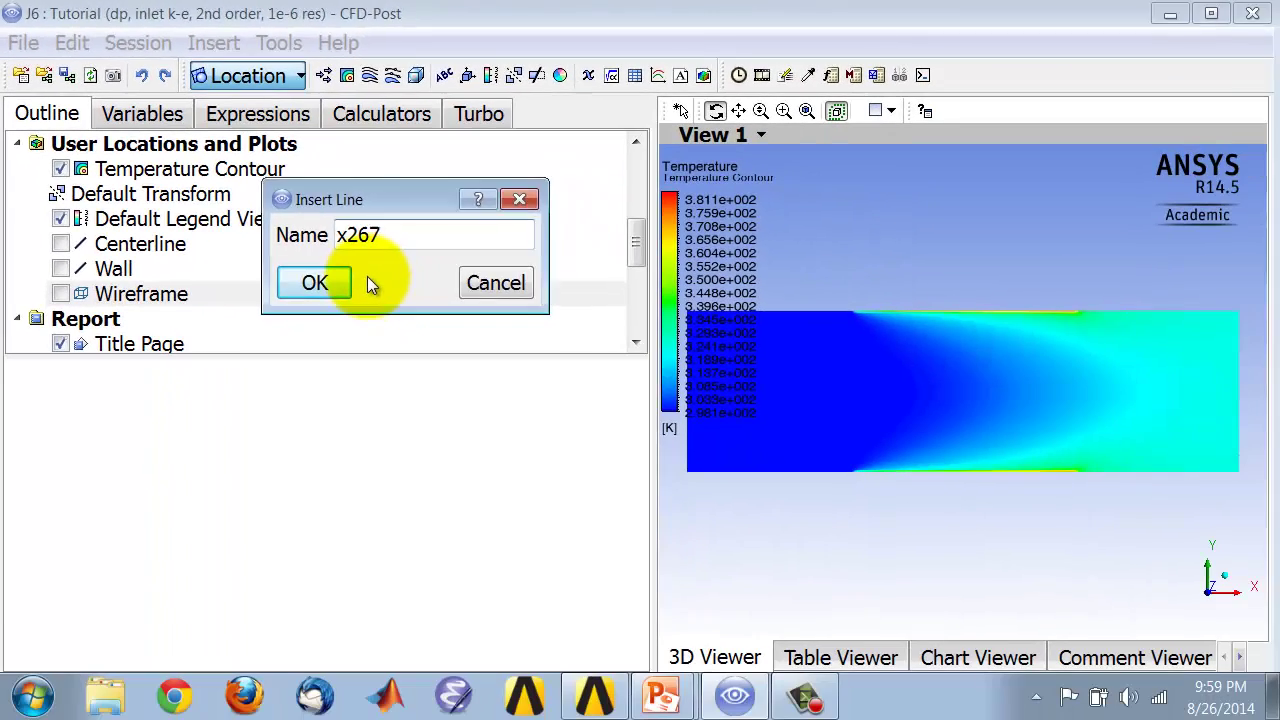
pyautogui.press('Return')
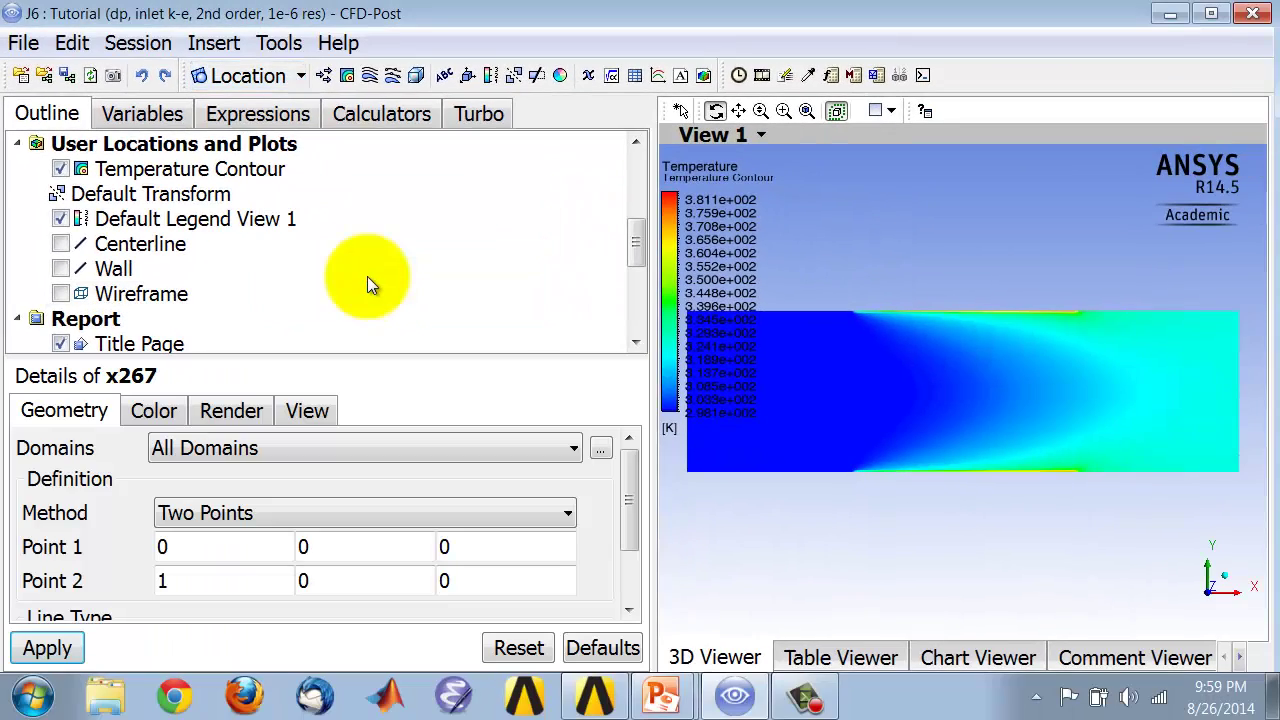
# Set line x267's Point 1 x to 2.67 and Point 2 to (2.67, 0.0294)
pyautogui.doubleClick(163, 548)
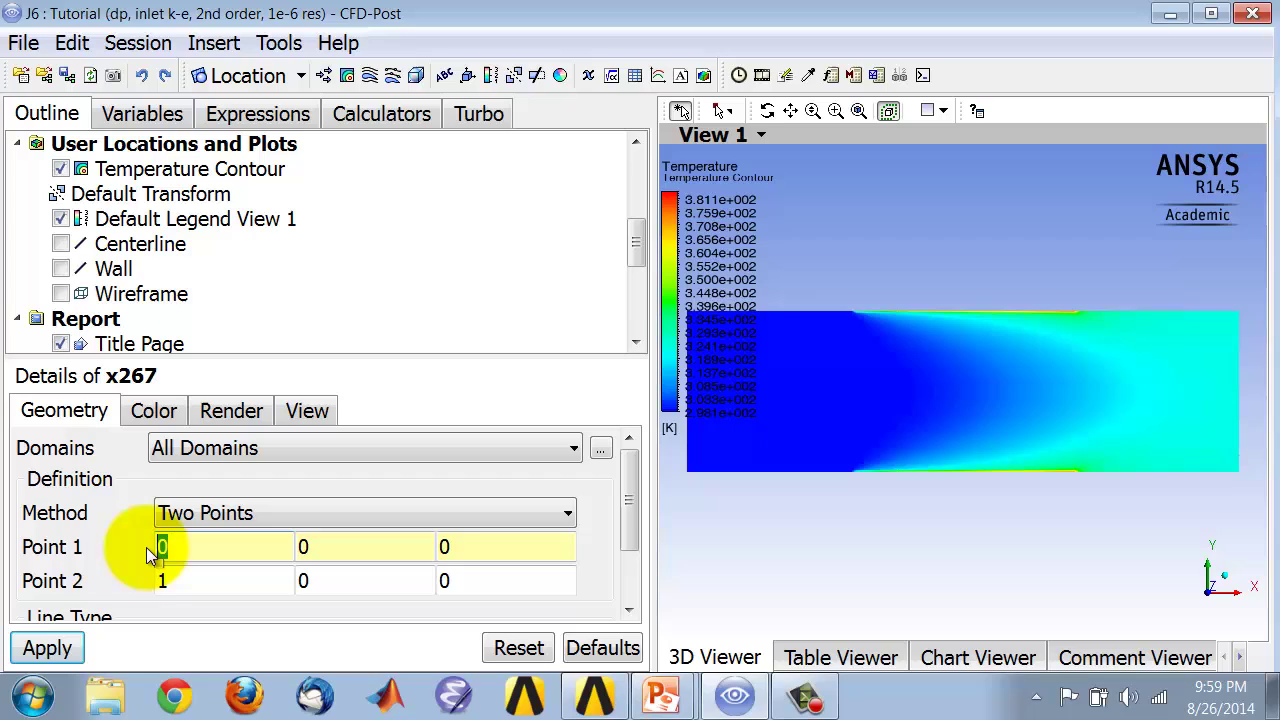
pyautogui.write('2.67')
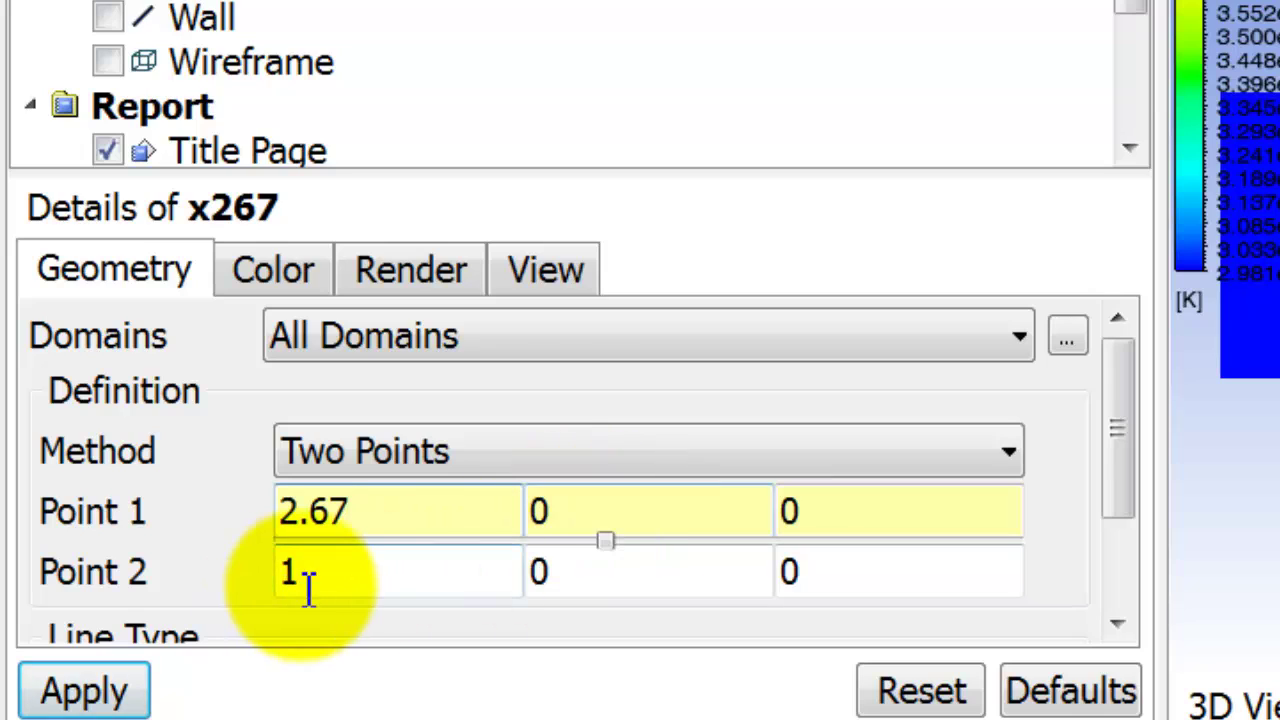
pyautogui.doubleClick(300, 575)
pyautogui.write('2')
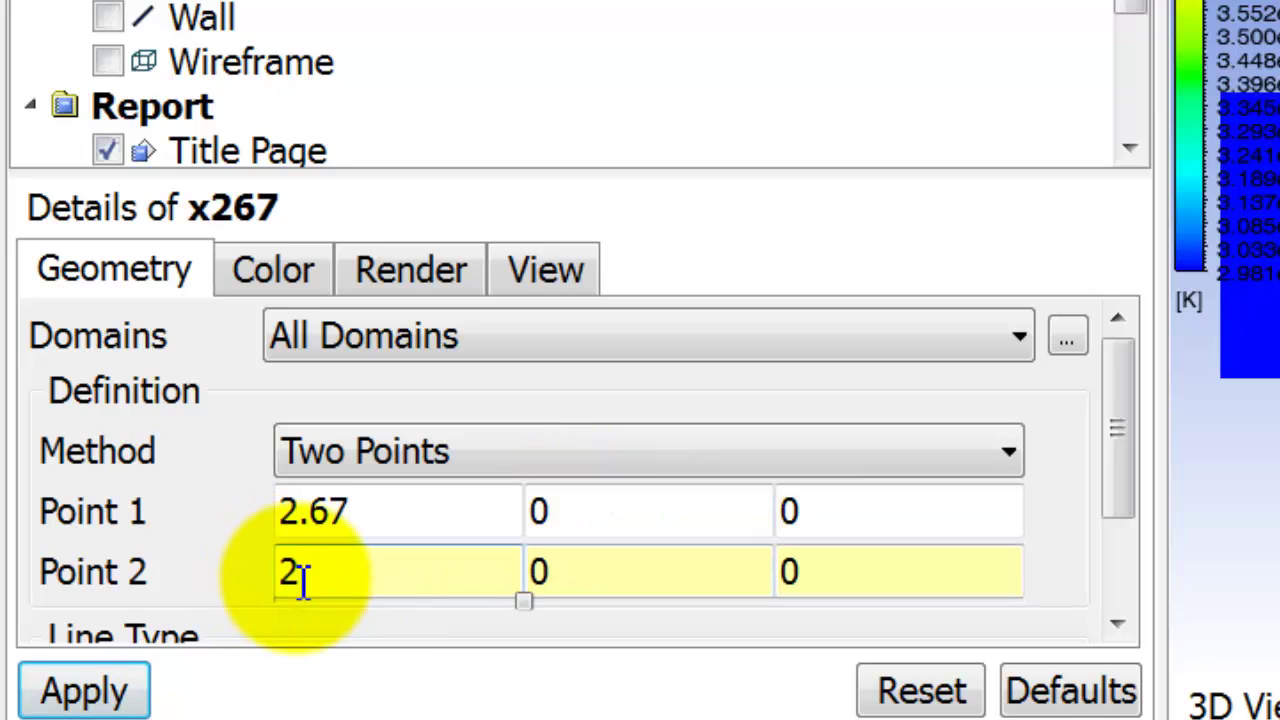
pyautogui.write('.67')
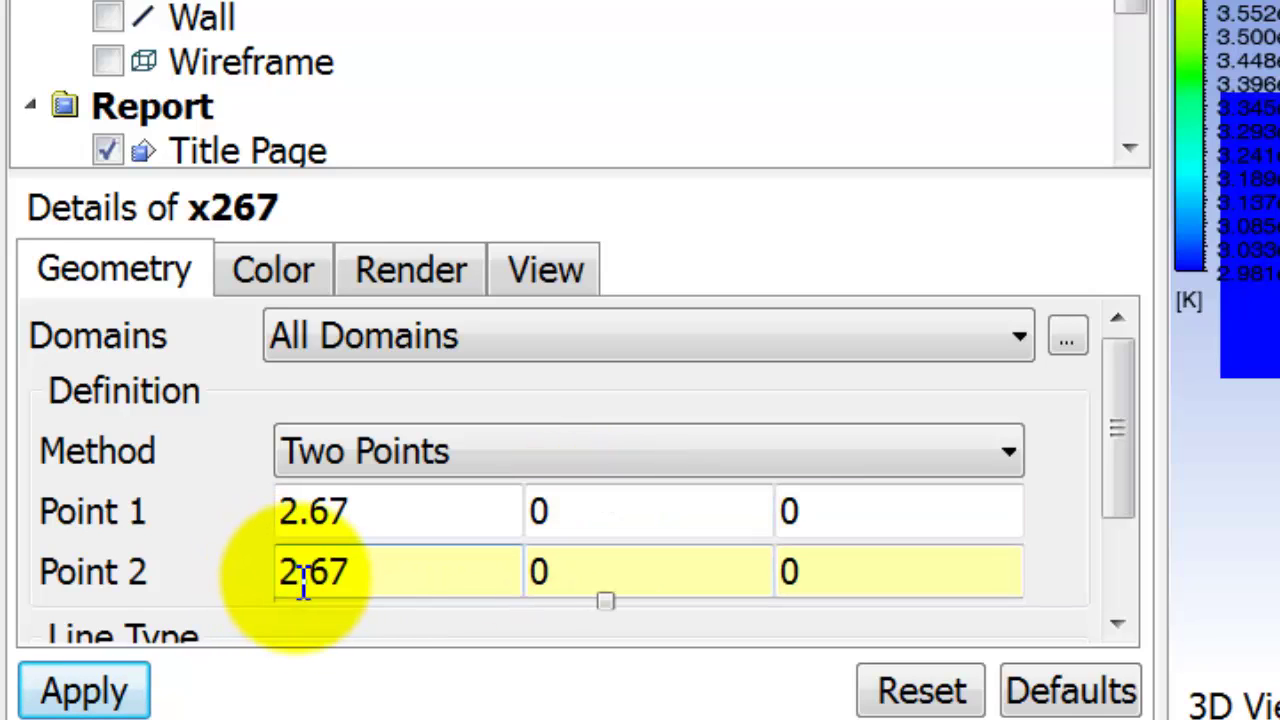
pyautogui.click(606, 575)
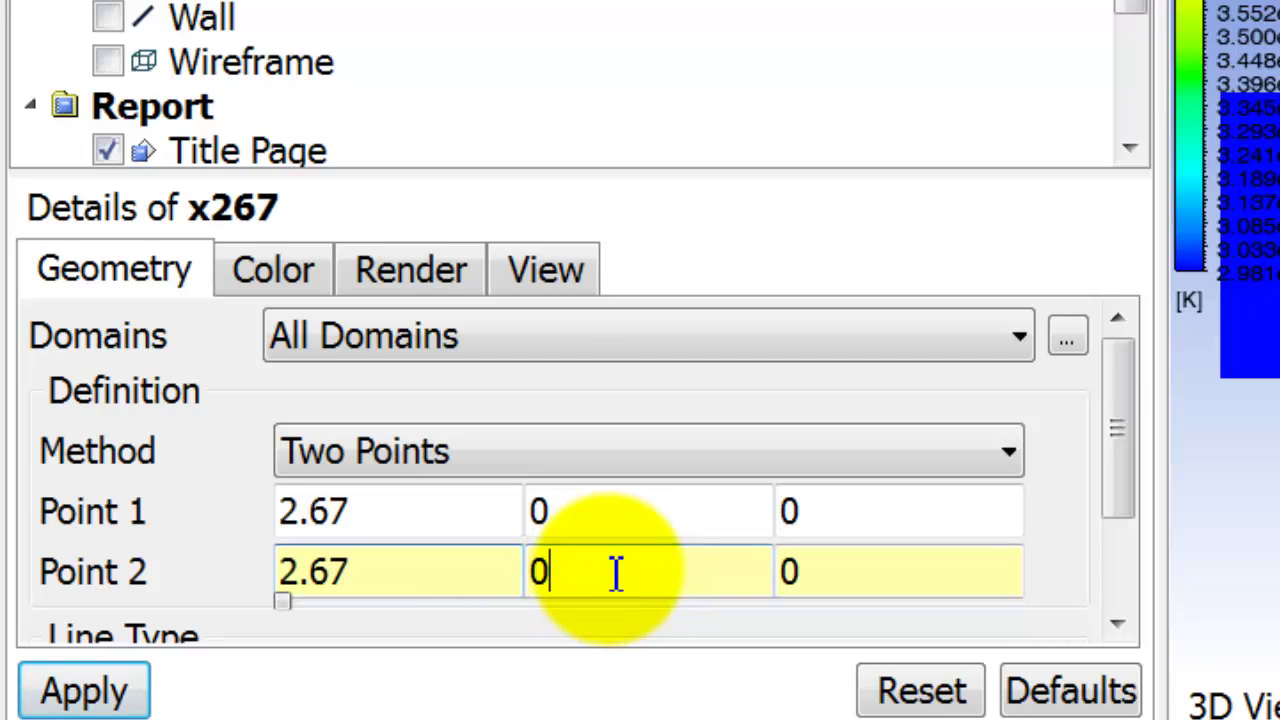
pyautogui.write('.029')
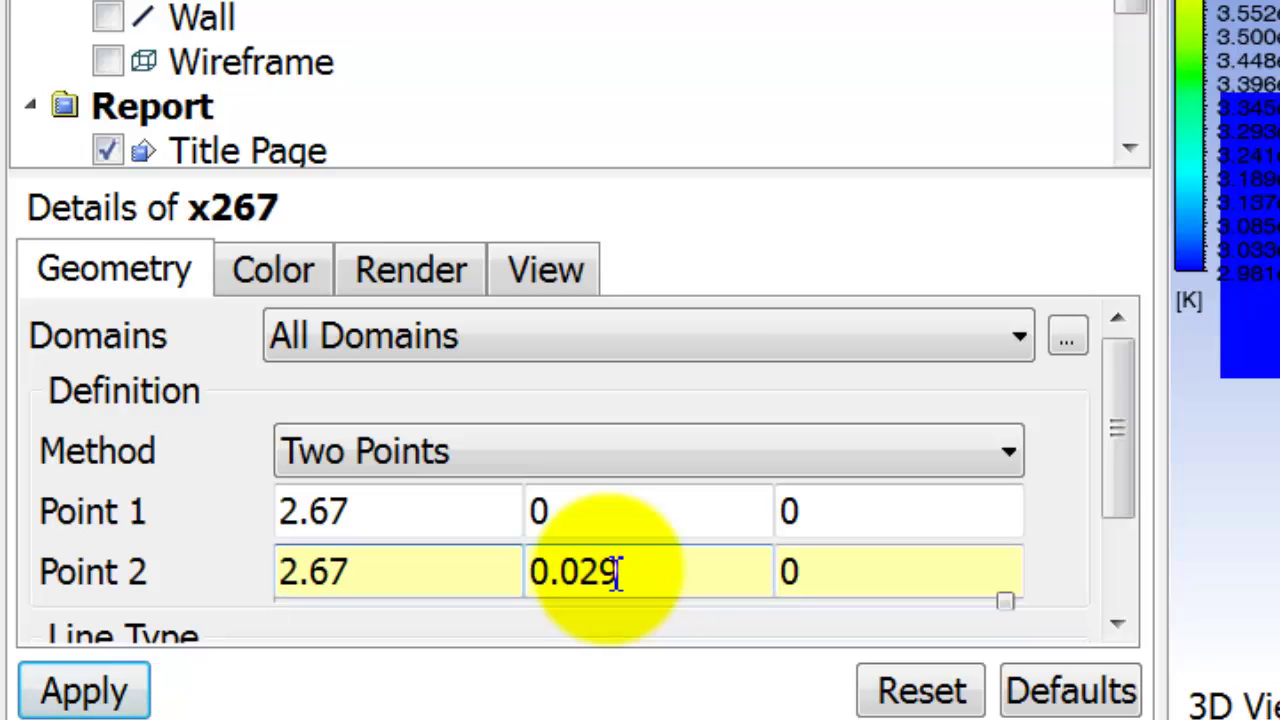
pyautogui.write('4')
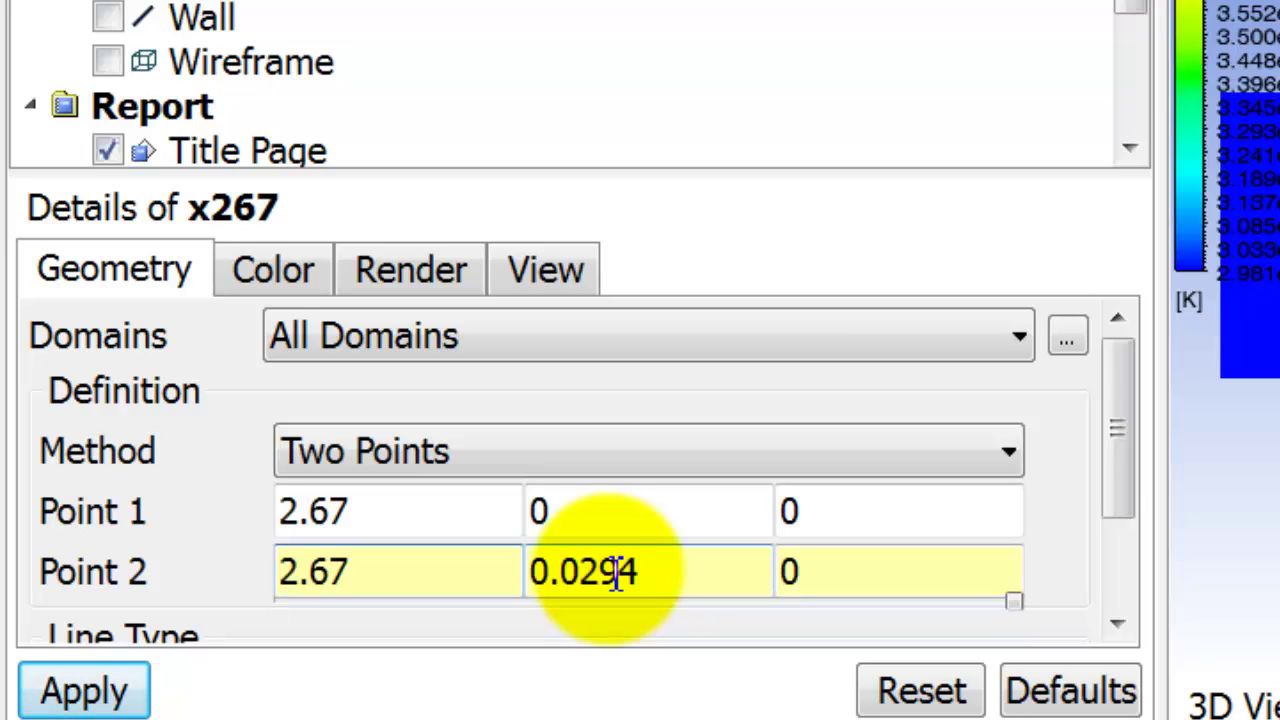
# Apply the coordinates to create line x267 and keep it visible in the viewer
pyautogui.click(130, 689)
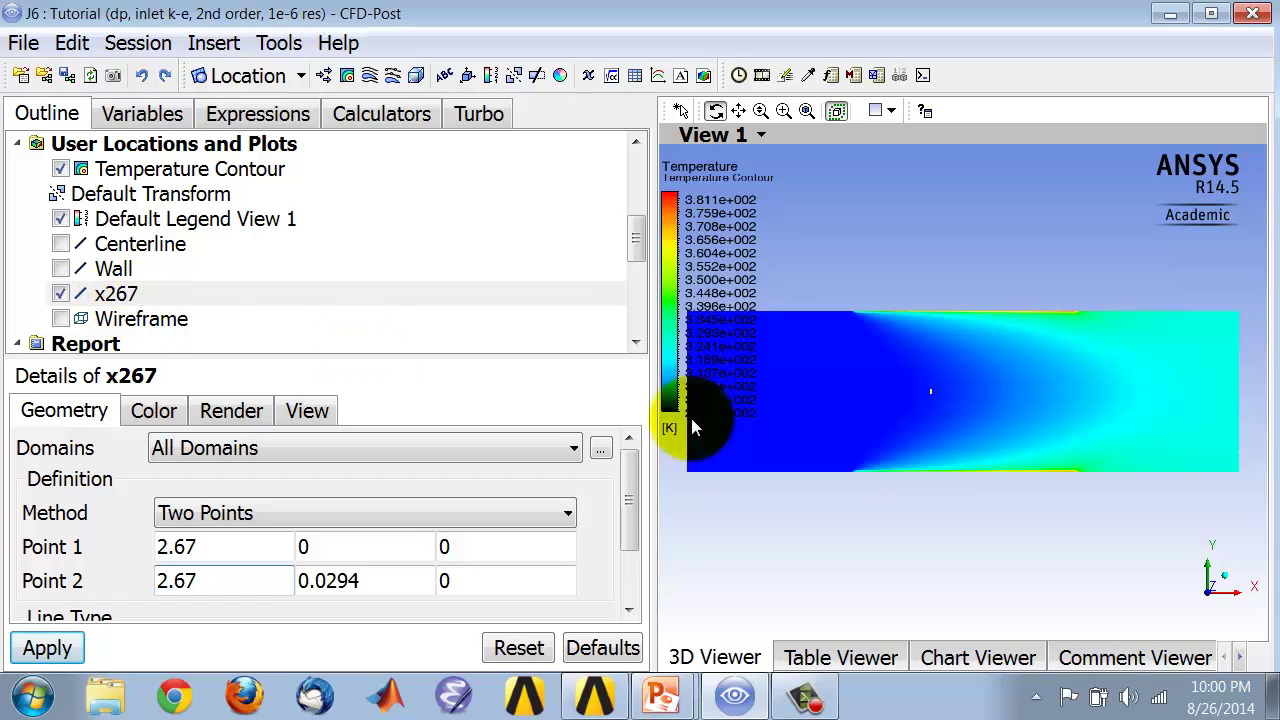
pyautogui.moveTo(920, 394); pyautogui.dragTo(933, 403)
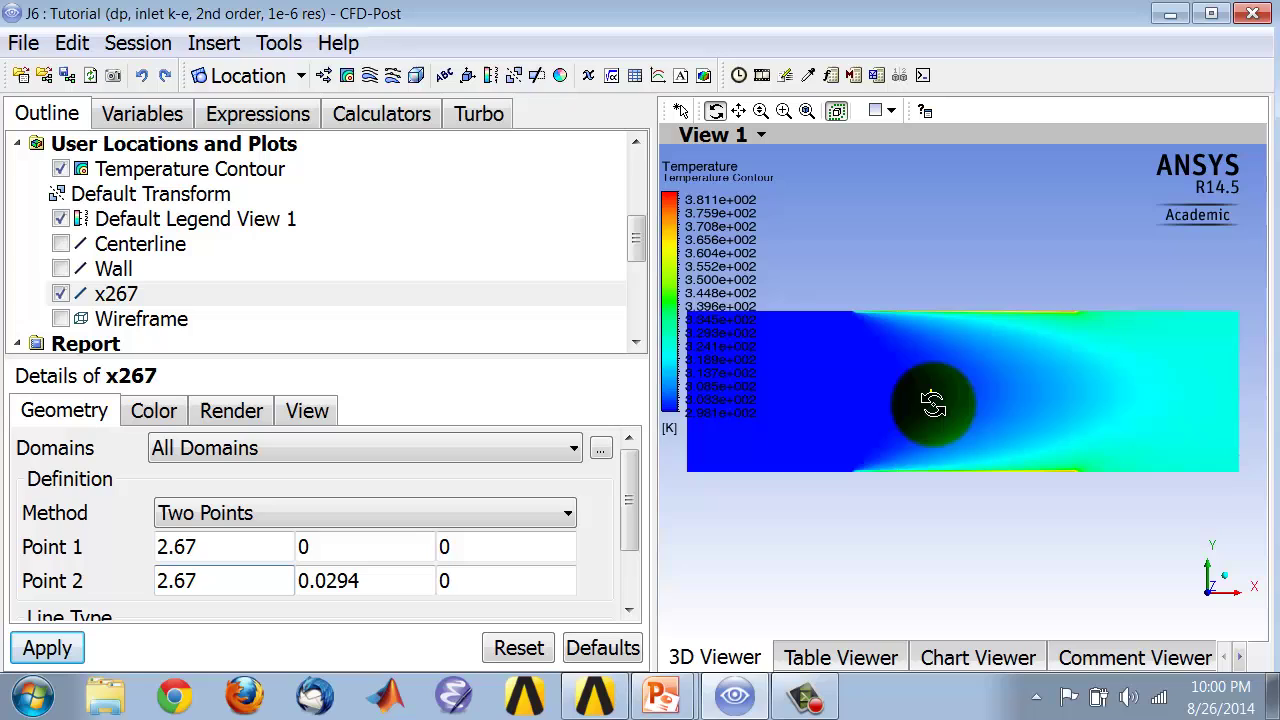
pyautogui.click(61, 293)
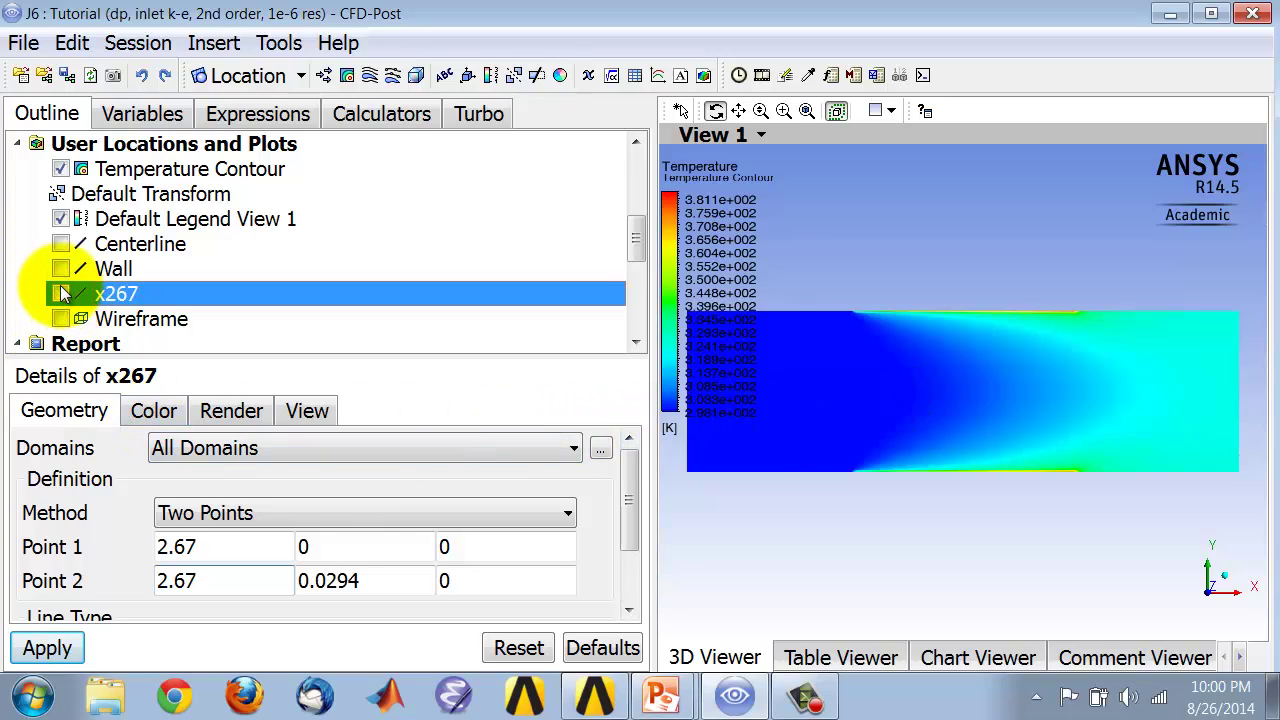
pyautogui.click(61, 294)
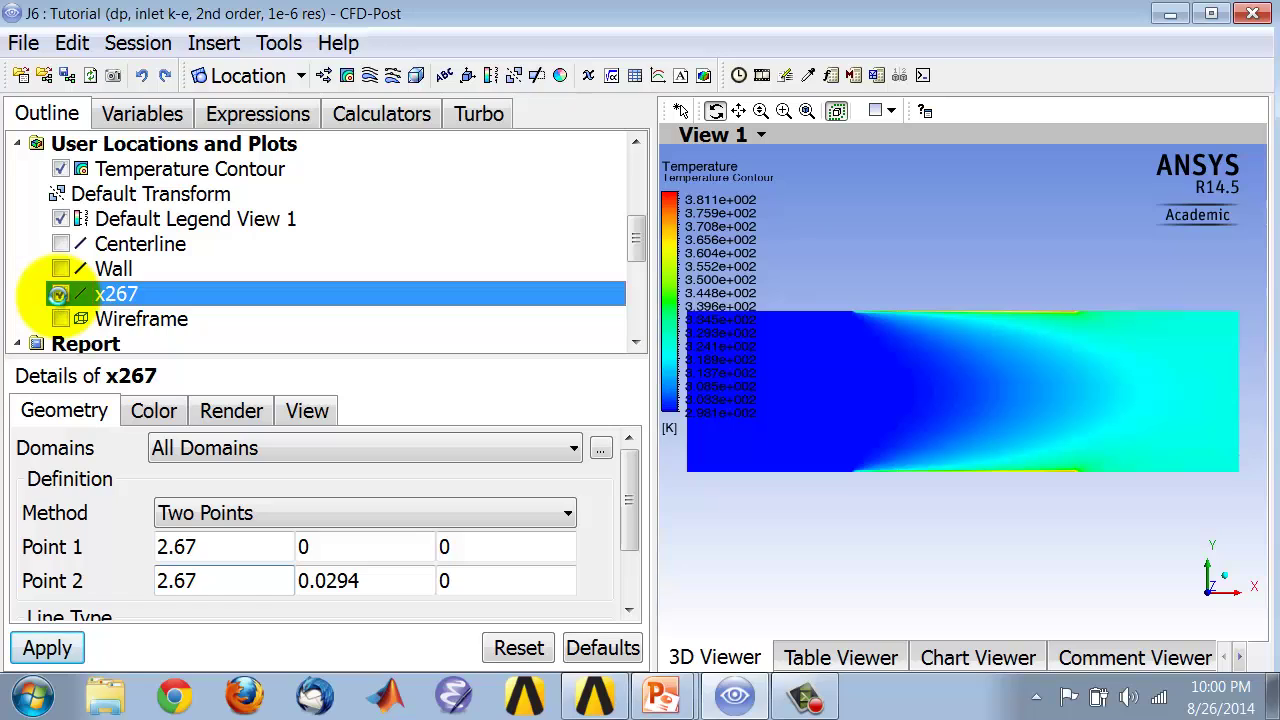
# Hide the temperature contour, show the wireframe, and zoom in around line x267
pyautogui.click(61, 170)
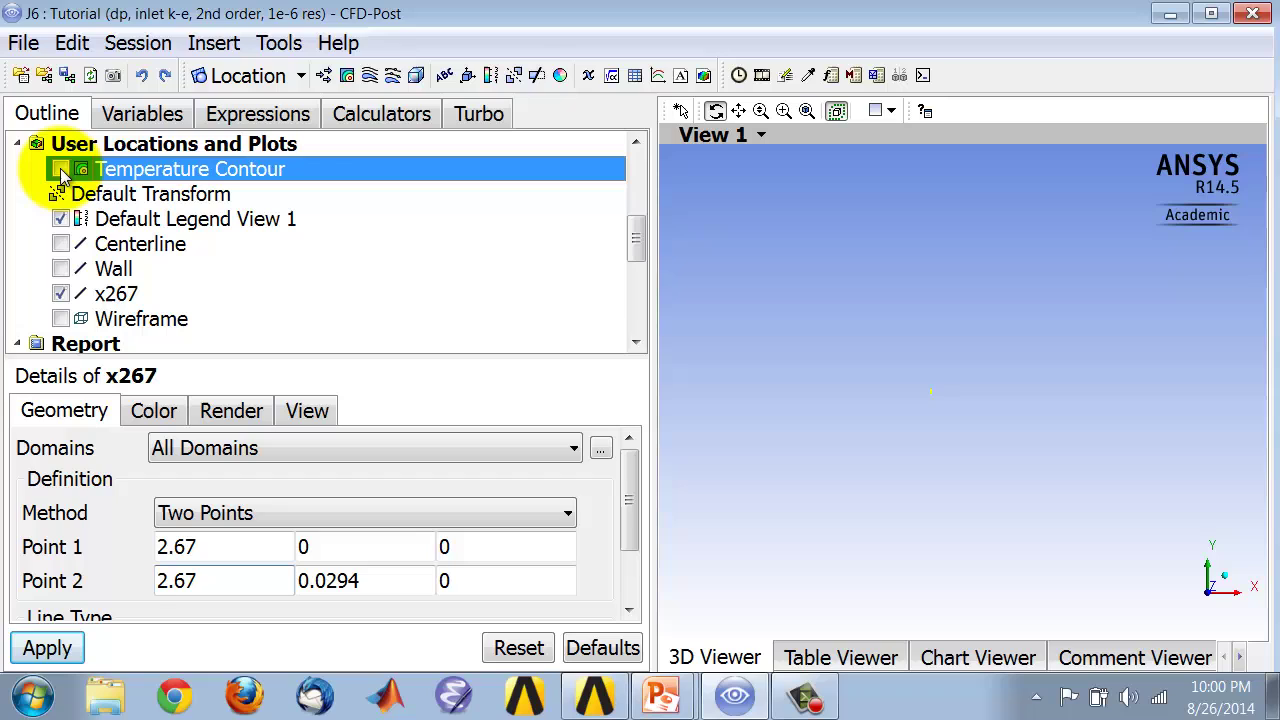
pyautogui.click(61, 319)
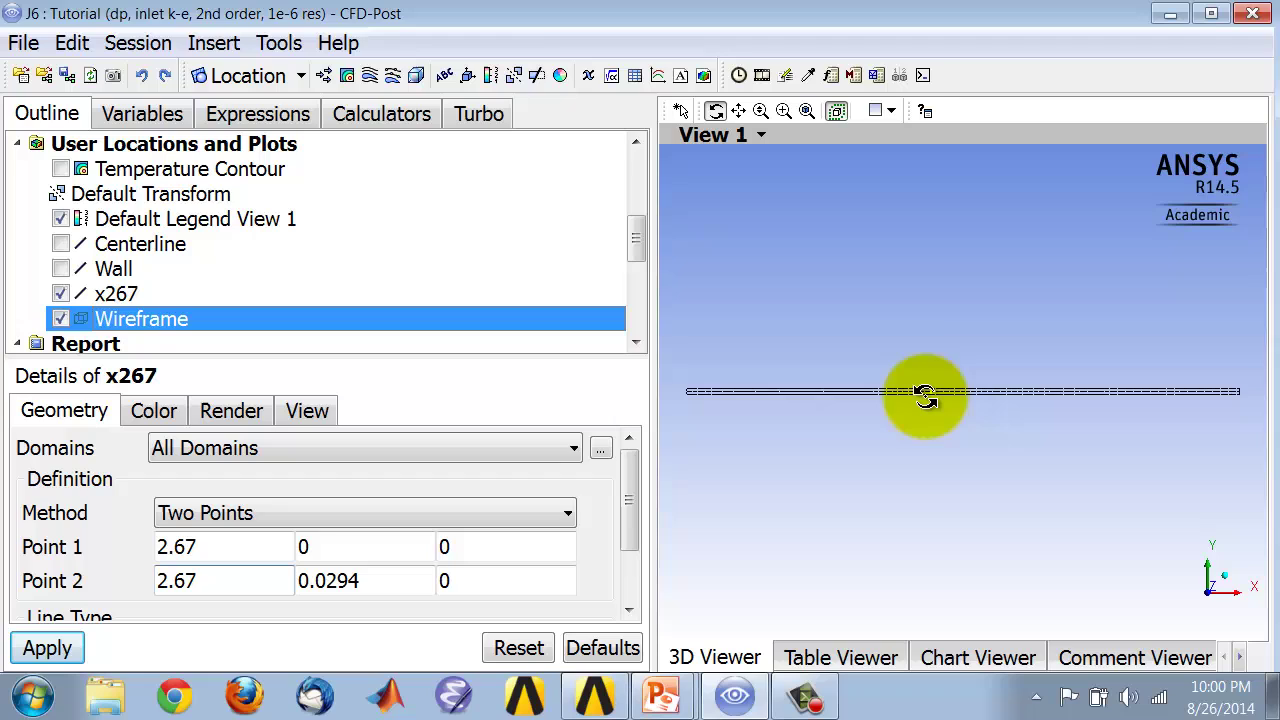
pyautogui.moveTo(848, 351); pyautogui.dragTo(996, 428, button='right')
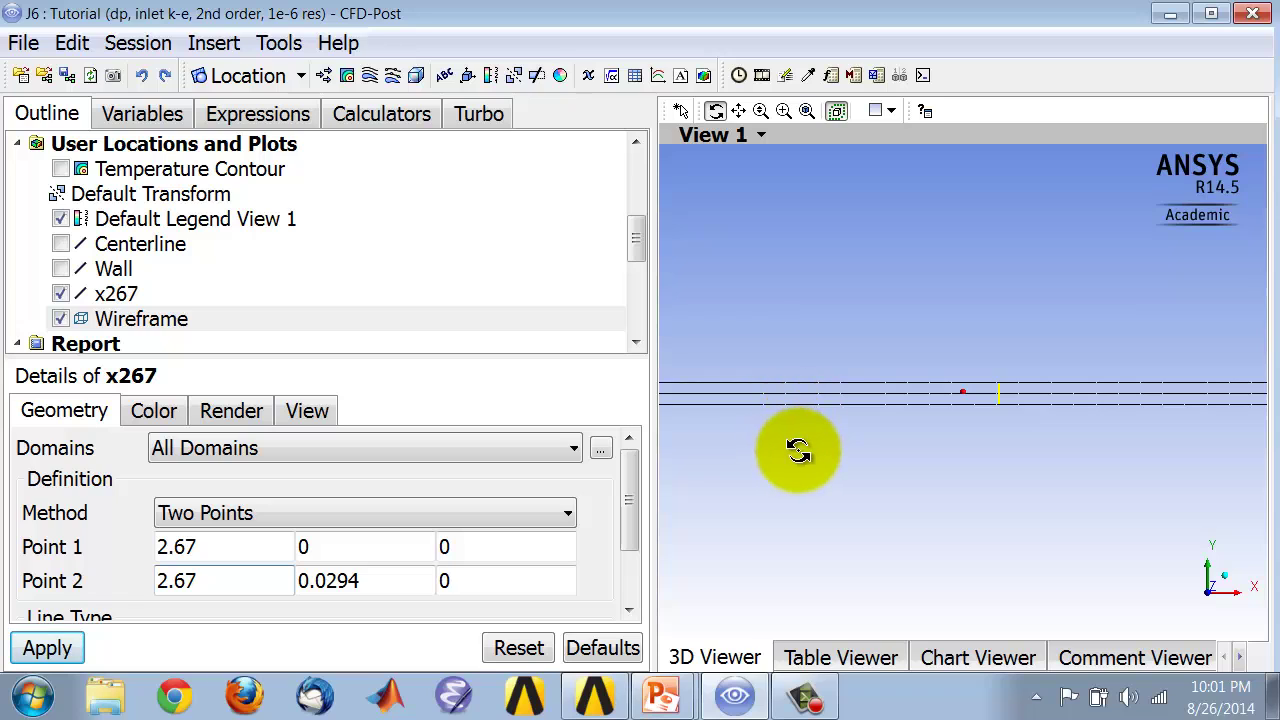
pyautogui.hotkey('alt', 'Tab')
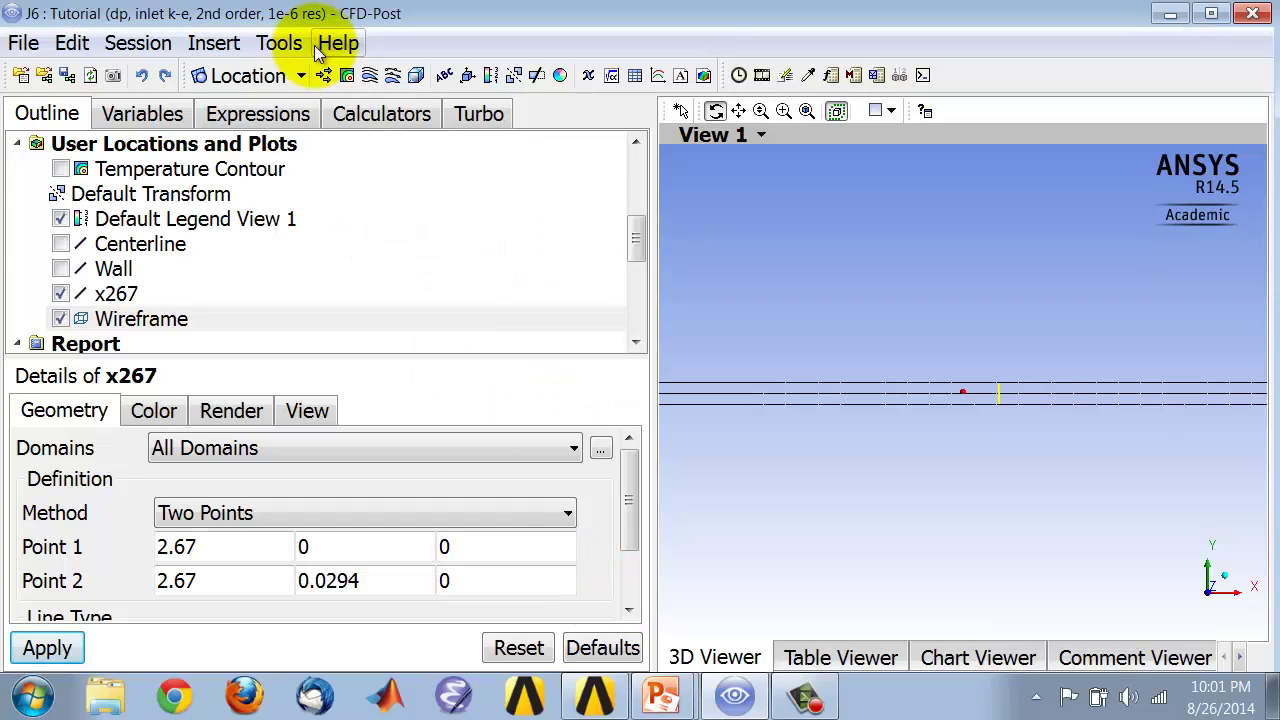
# Create a new expression named Tm267
pyautogui.click(257, 116)
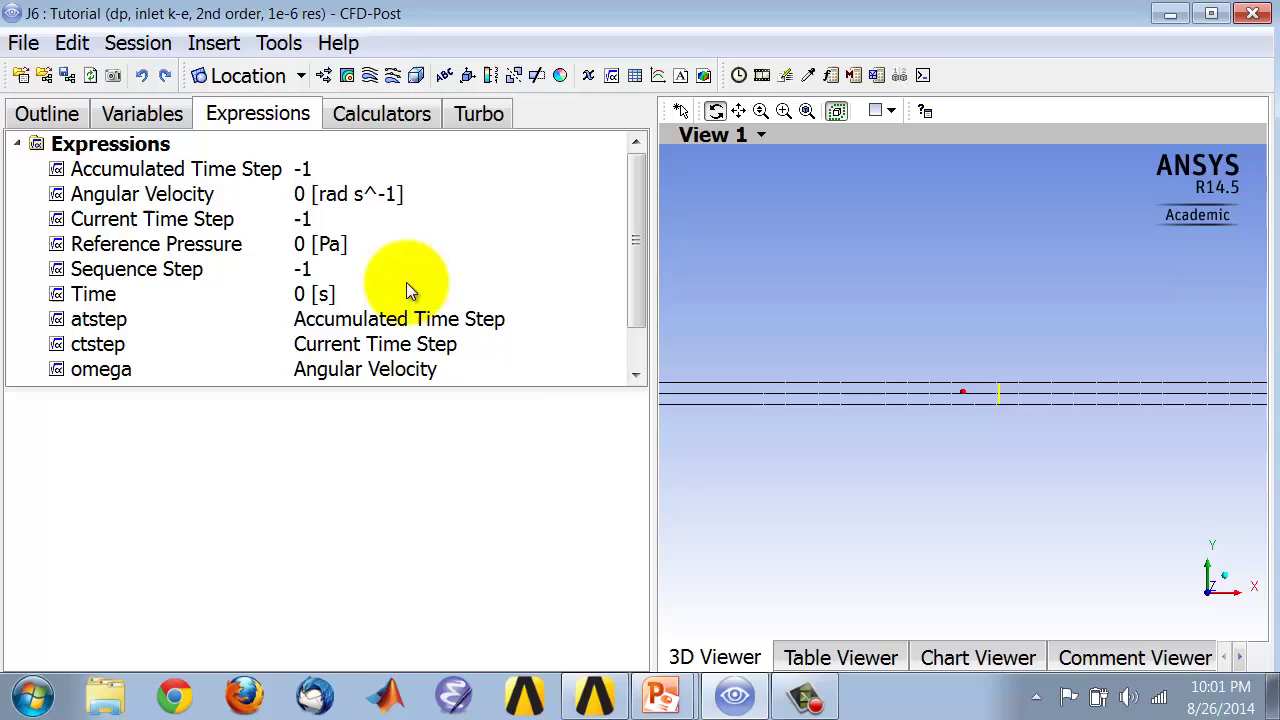
pyautogui.rightClick(139, 155)
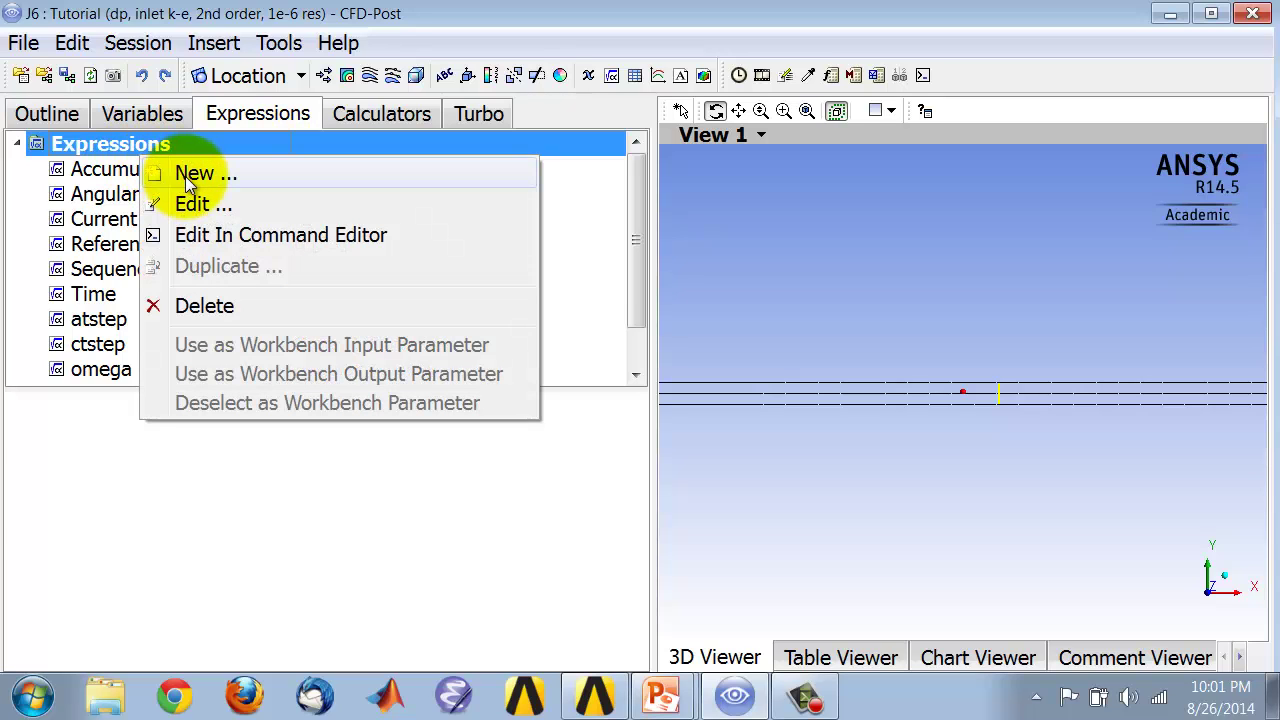
pyautogui.click(185, 176)
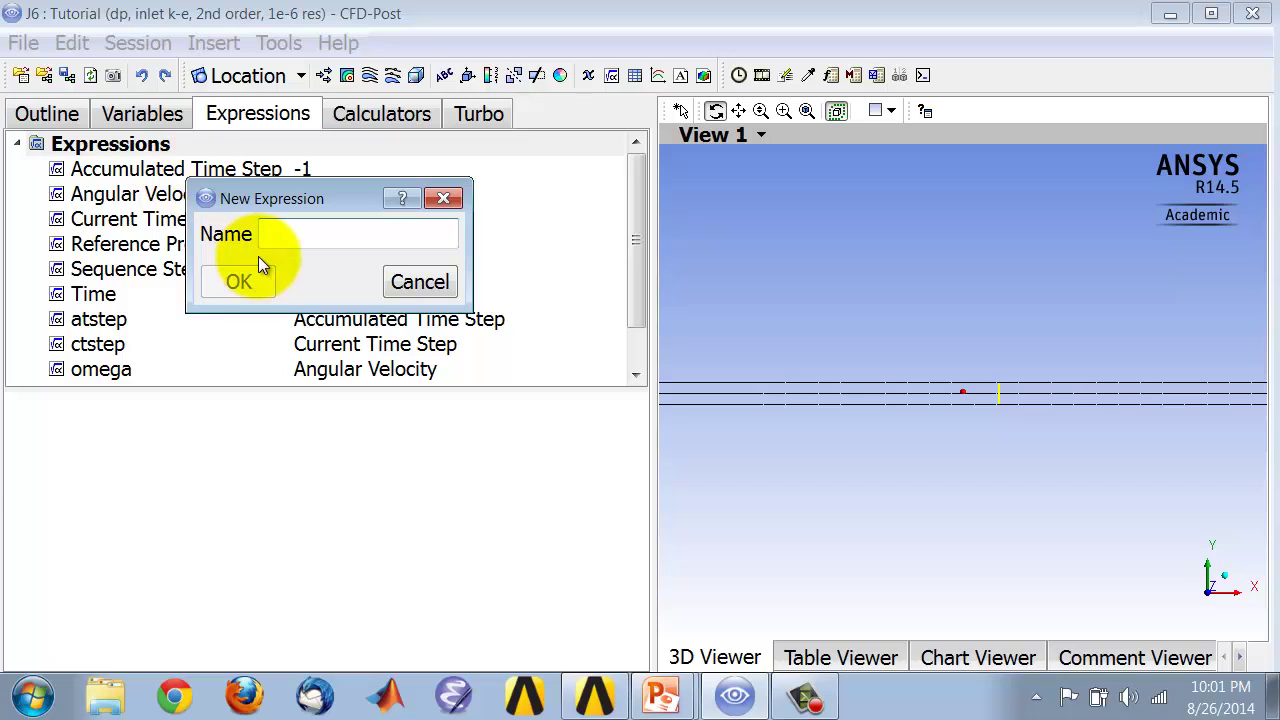
pyautogui.write('Tm')
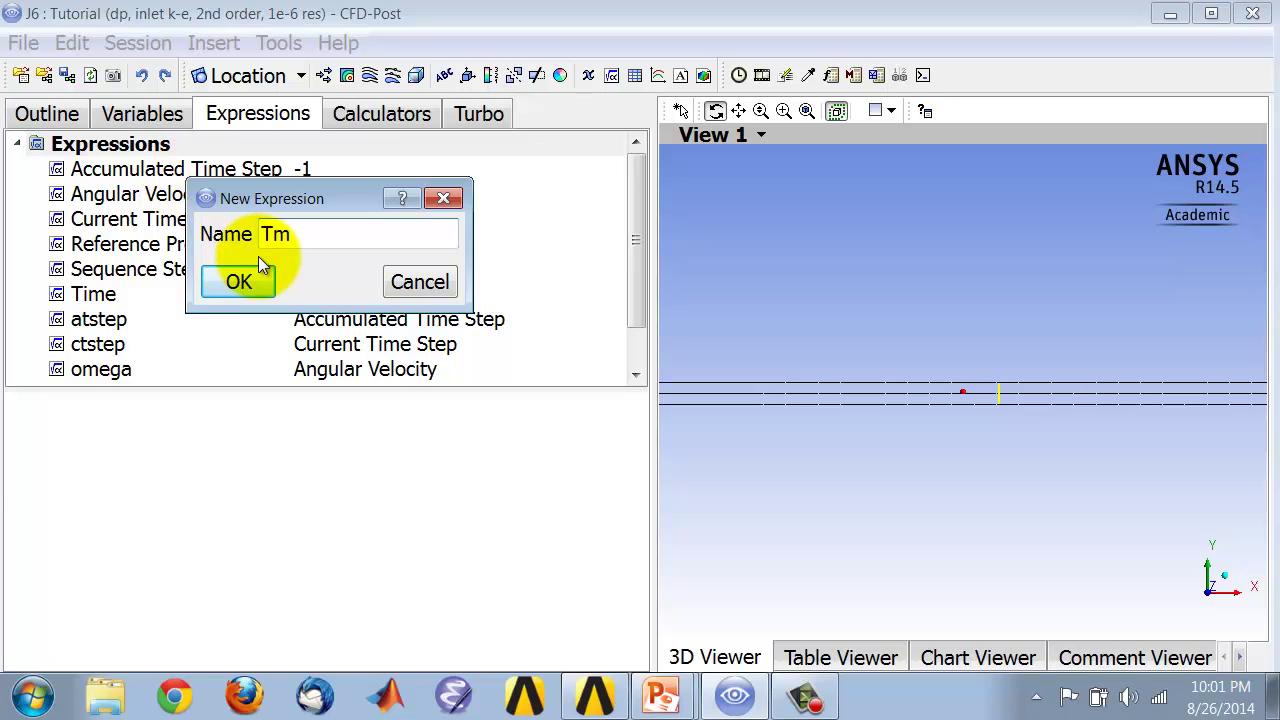
pyautogui.write('267')
pyautogui.press('Return')
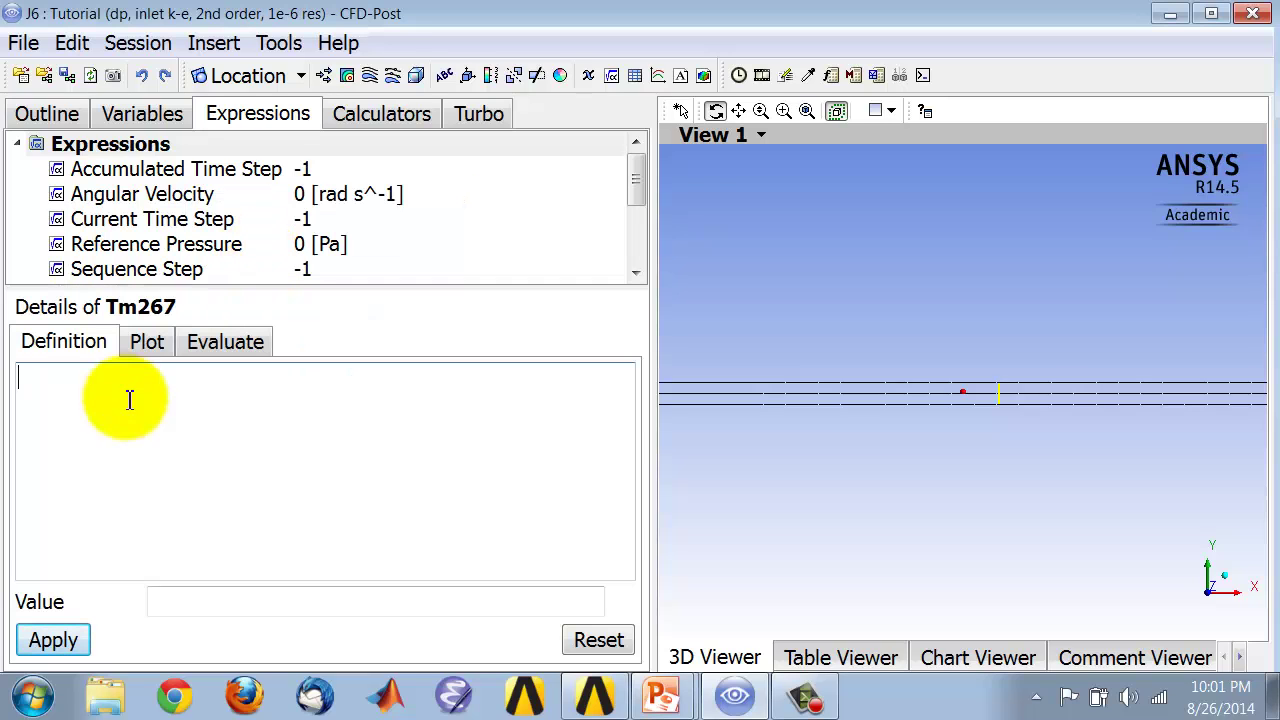
# Insert lengthInt()@ into Tm267's definition and check the Tm formula slide
pyautogui.rightClick(117, 431)
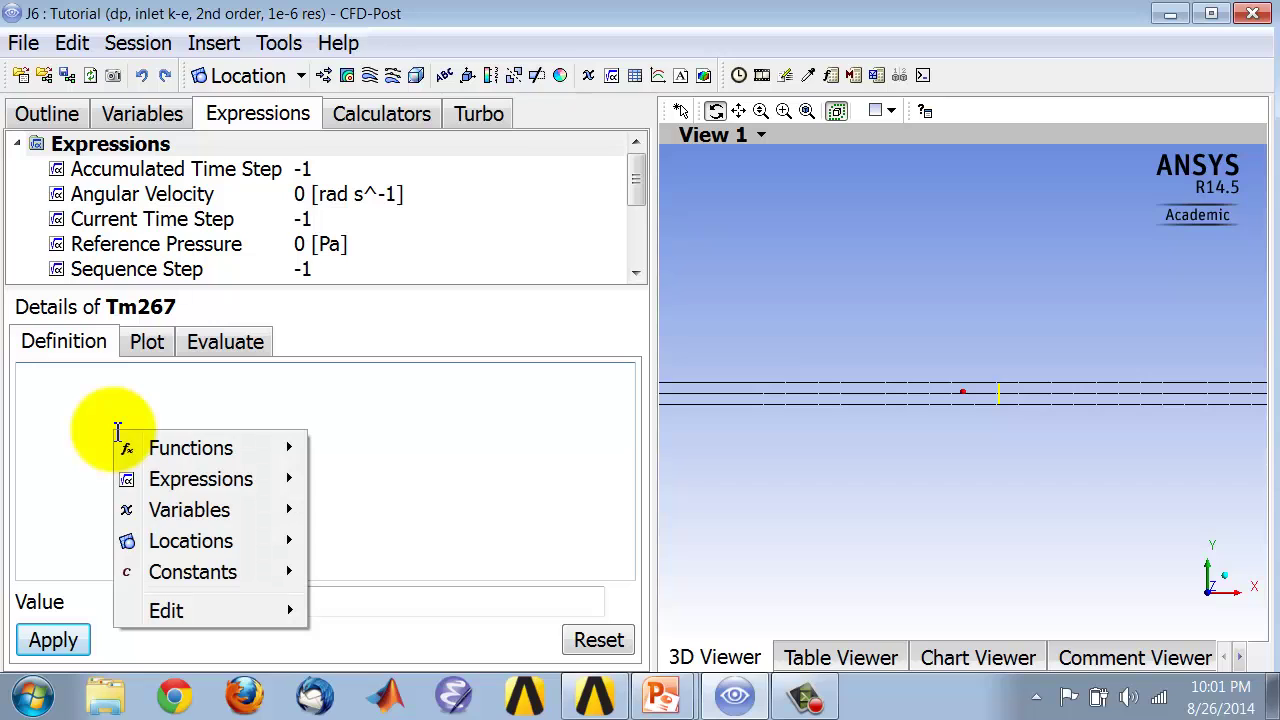
pyautogui.moveTo(171, 449)
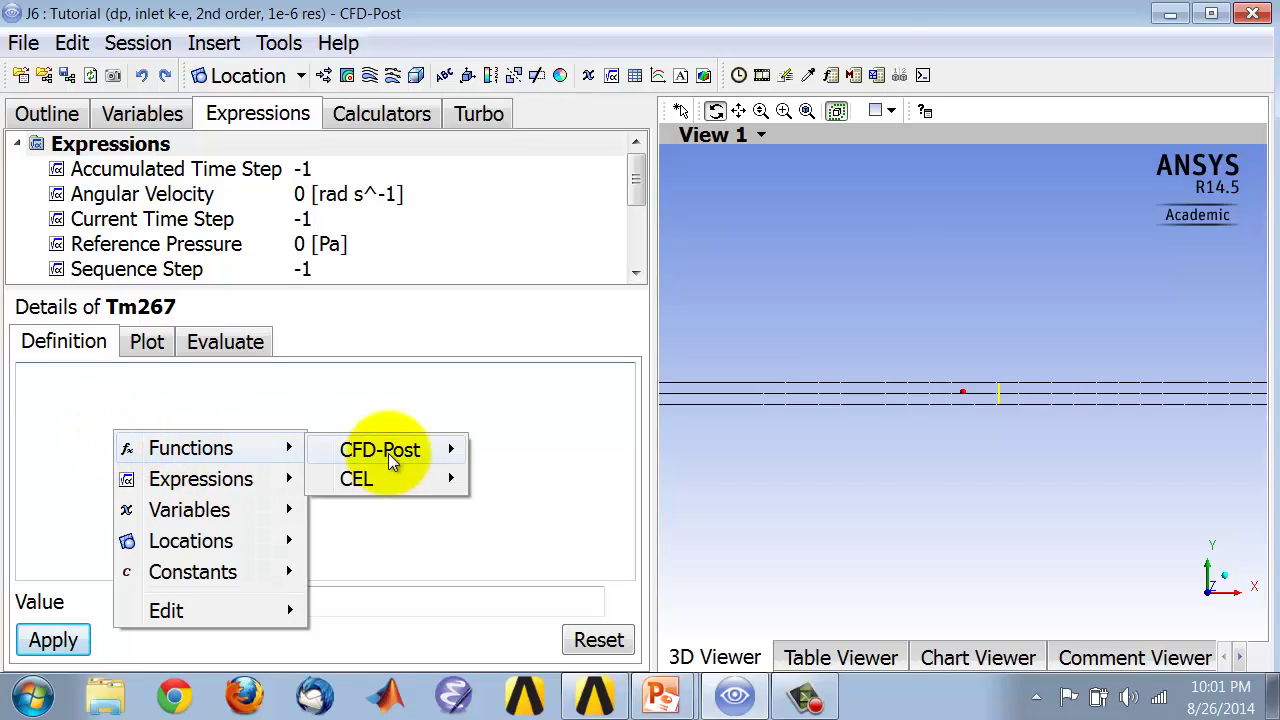
pyautogui.moveTo(388, 455)
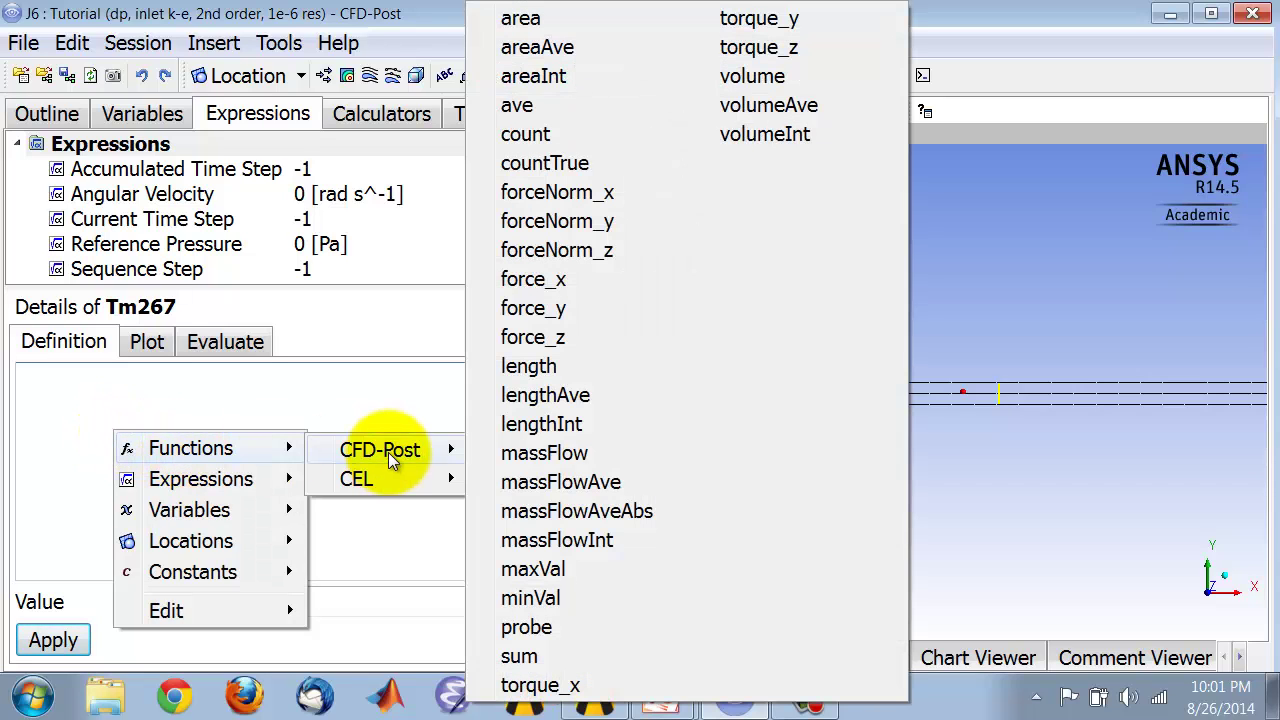
pyautogui.click(568, 427)
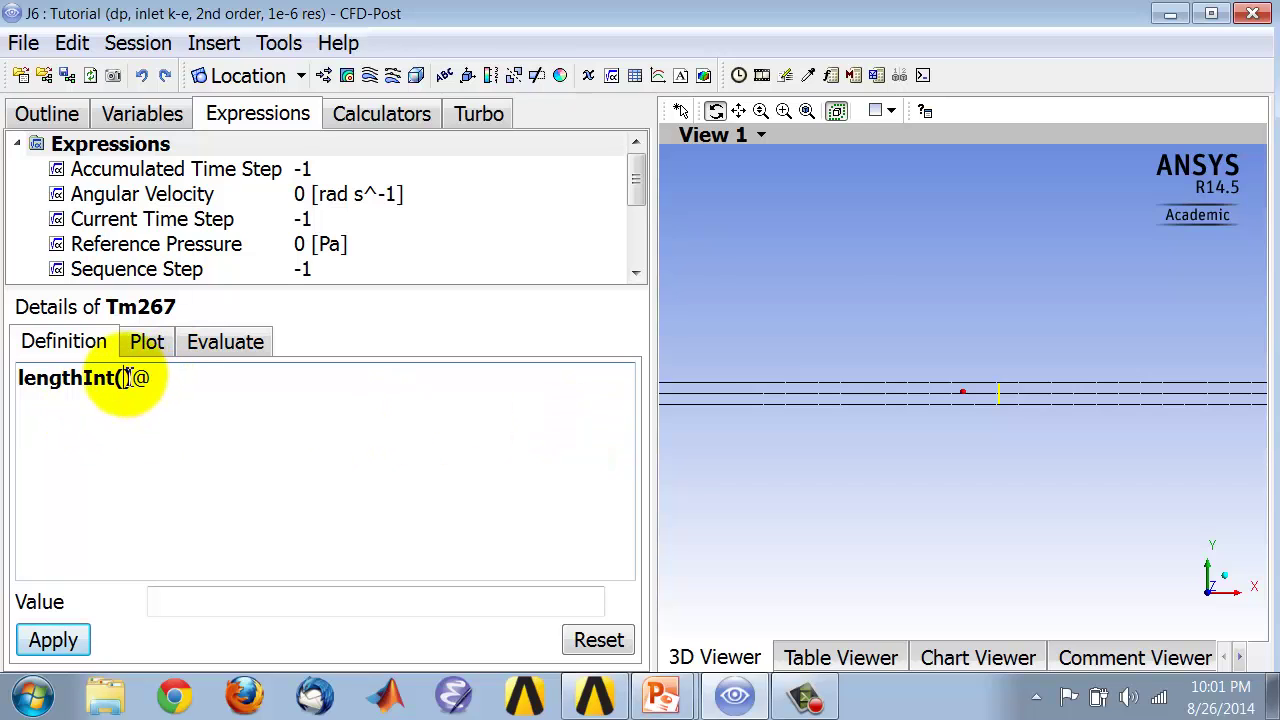
pyautogui.hotkey('alt', 'Tab')
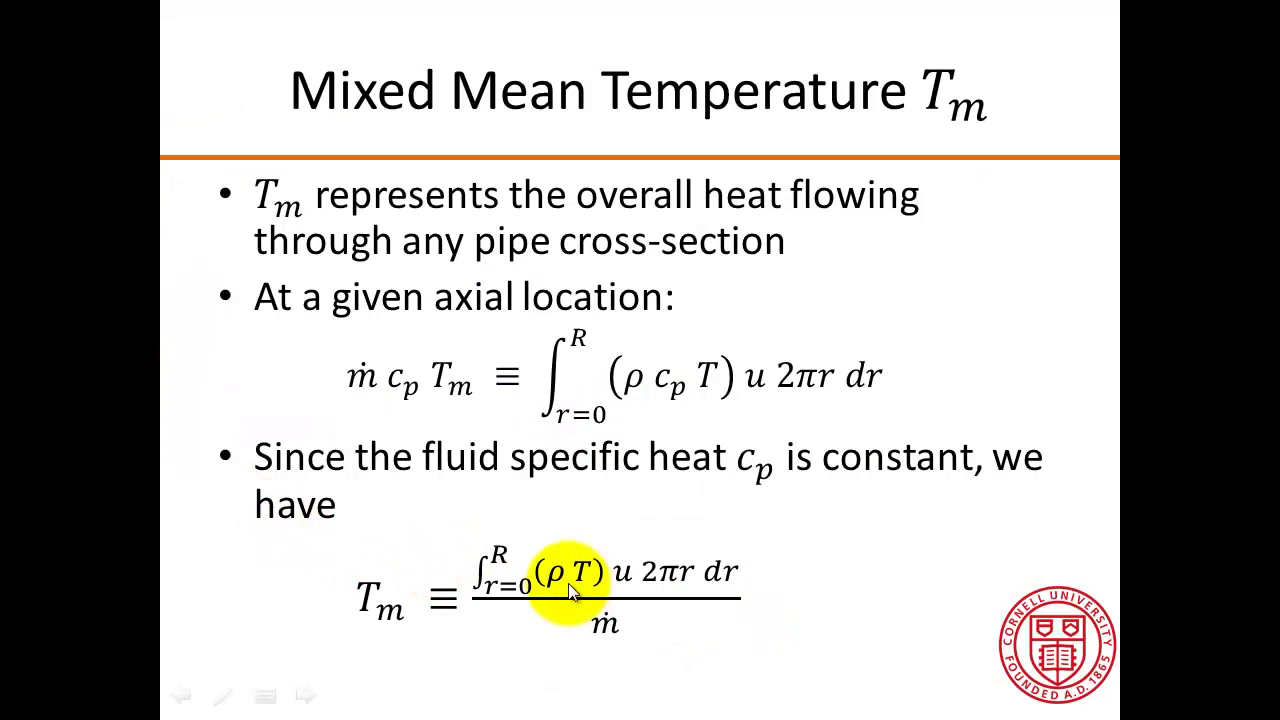
pyautogui.hotkey('alt', 'Tab')
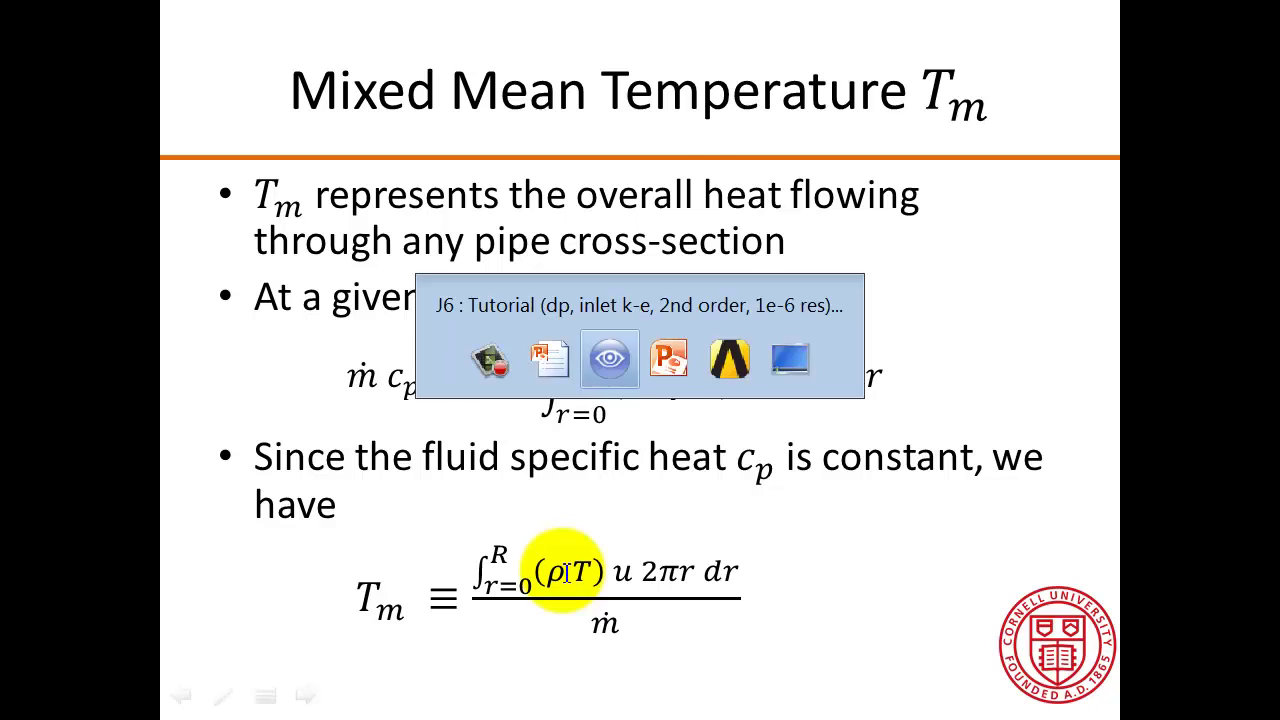
# Fill the lengthInt integrand with Density*Temperature*Velocity u*2*pi*
pyautogui.rightClick(129, 385)
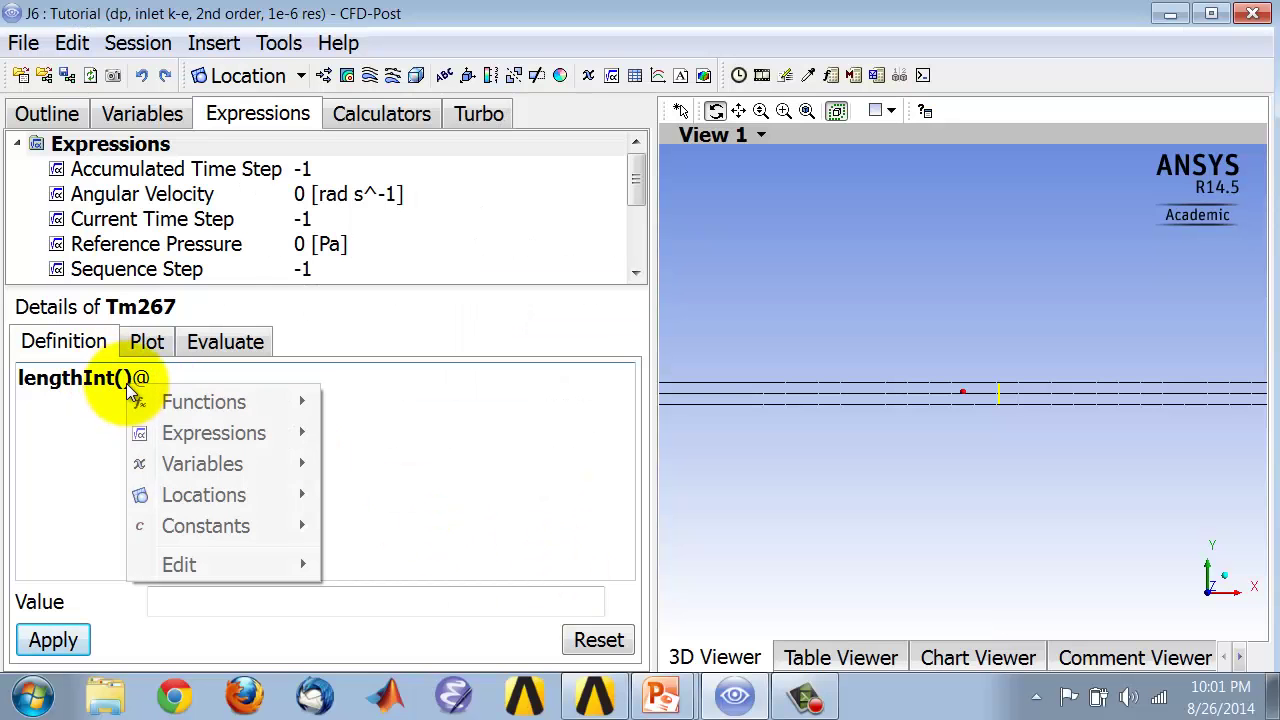
pyautogui.moveTo(190, 466)
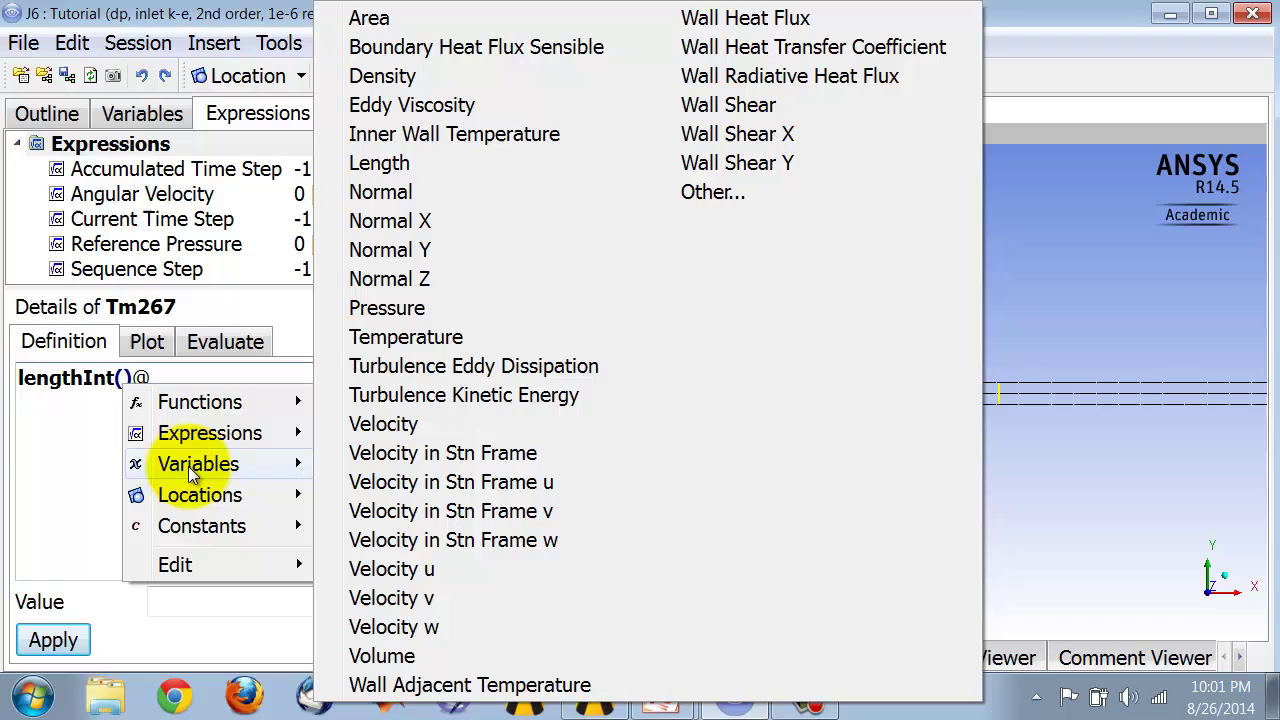
pyautogui.click(418, 77)
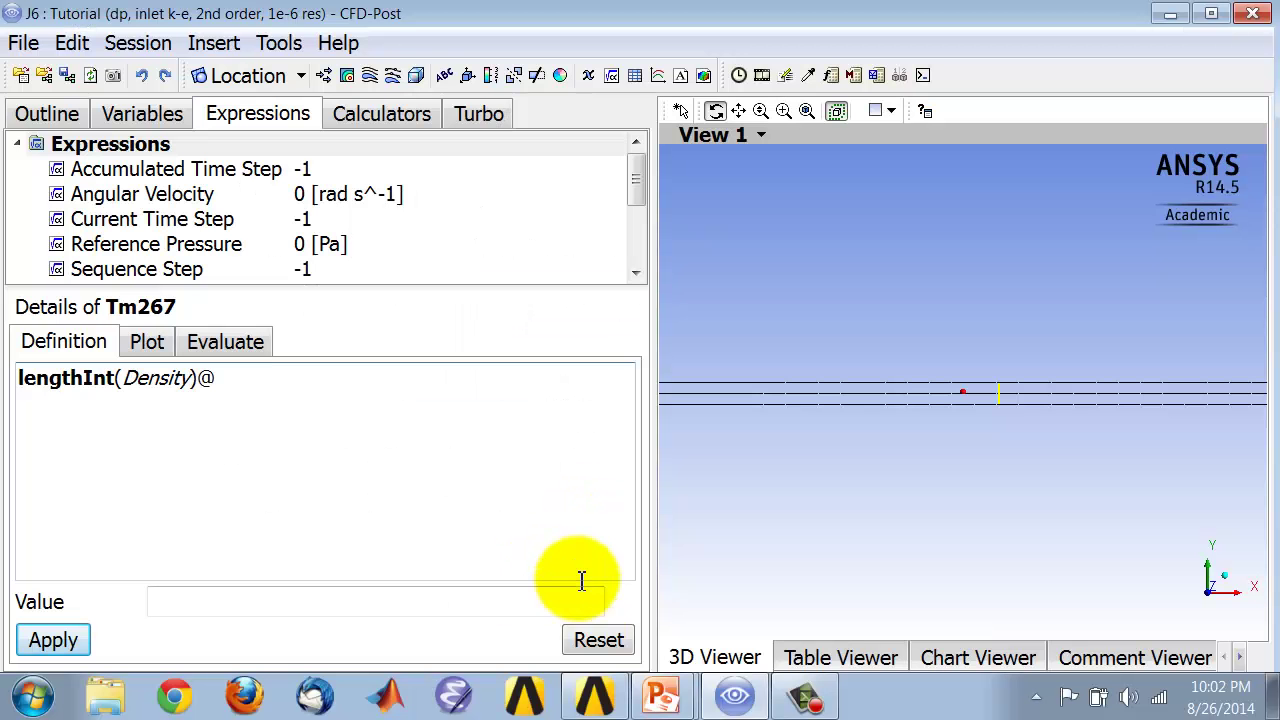
pyautogui.write('*')
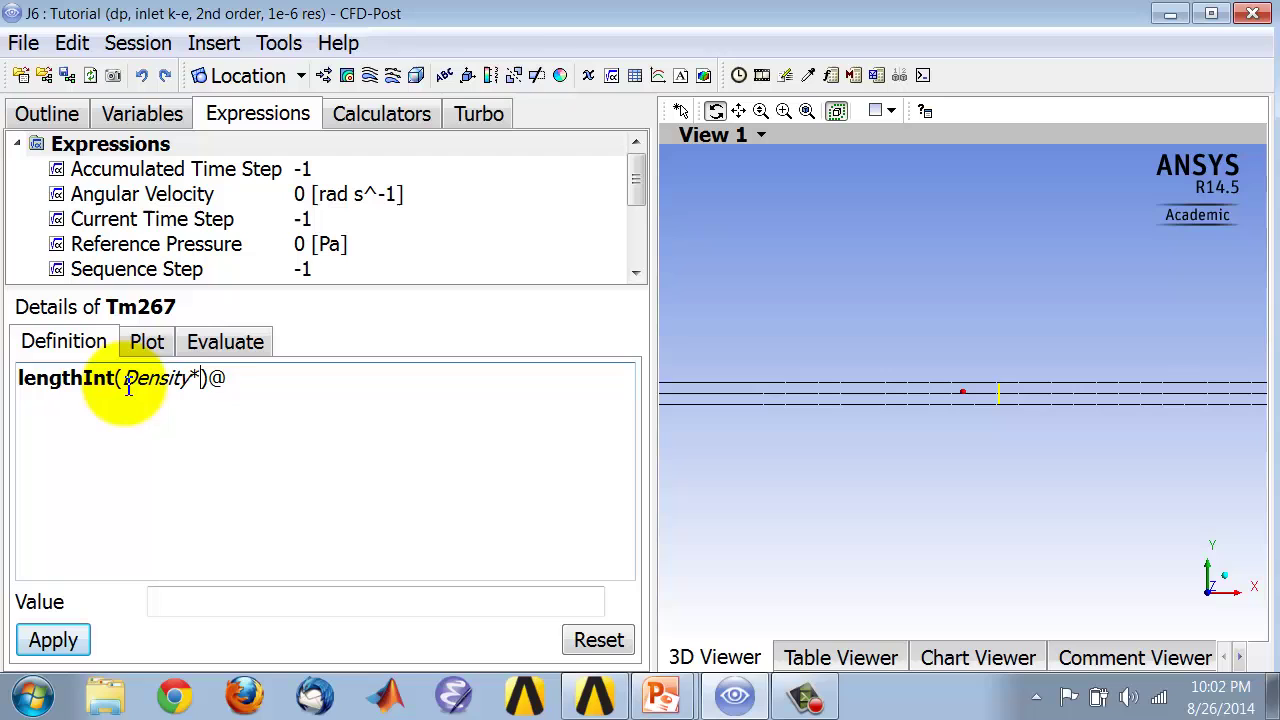
pyautogui.rightClick(200, 382)
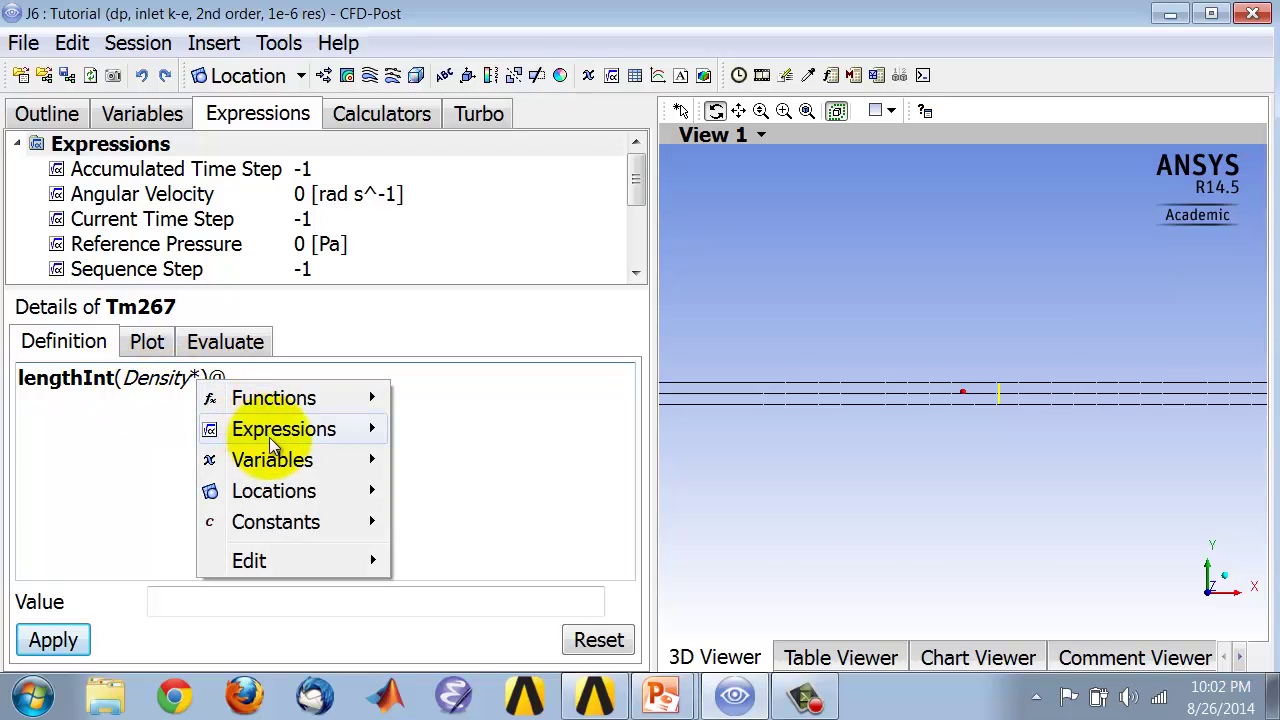
pyautogui.moveTo(281, 459)
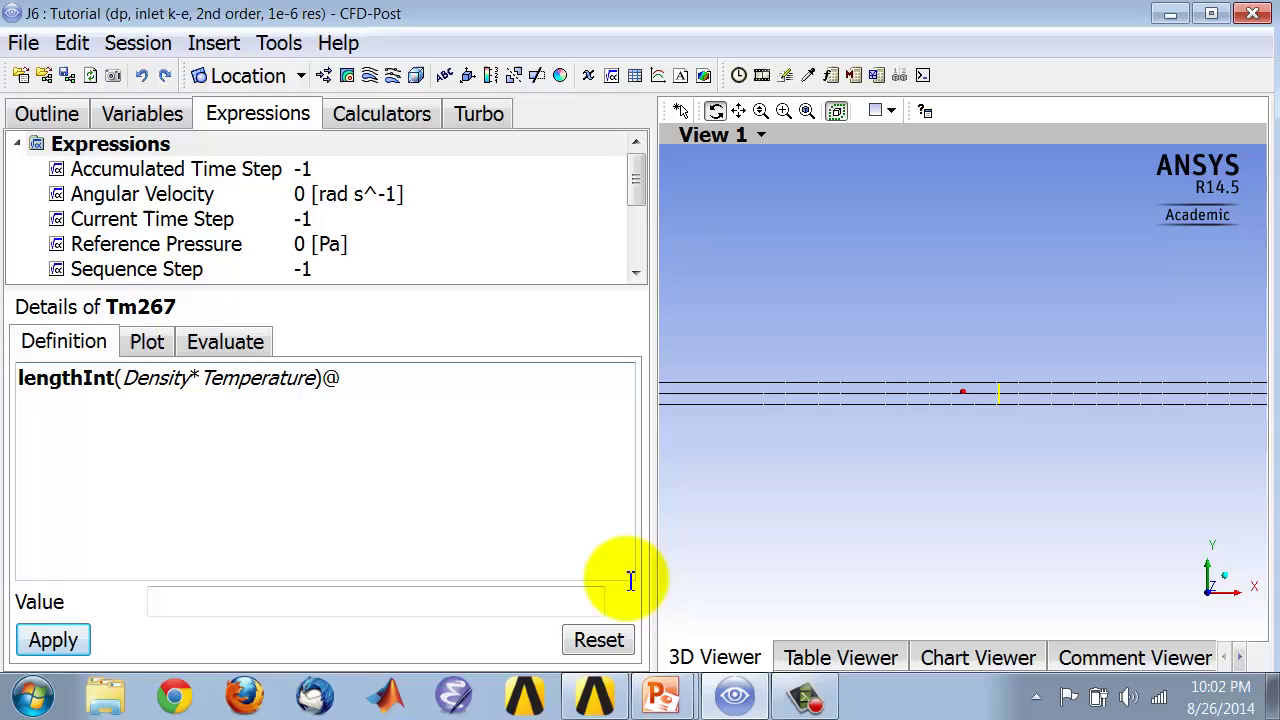
pyautogui.write('*')
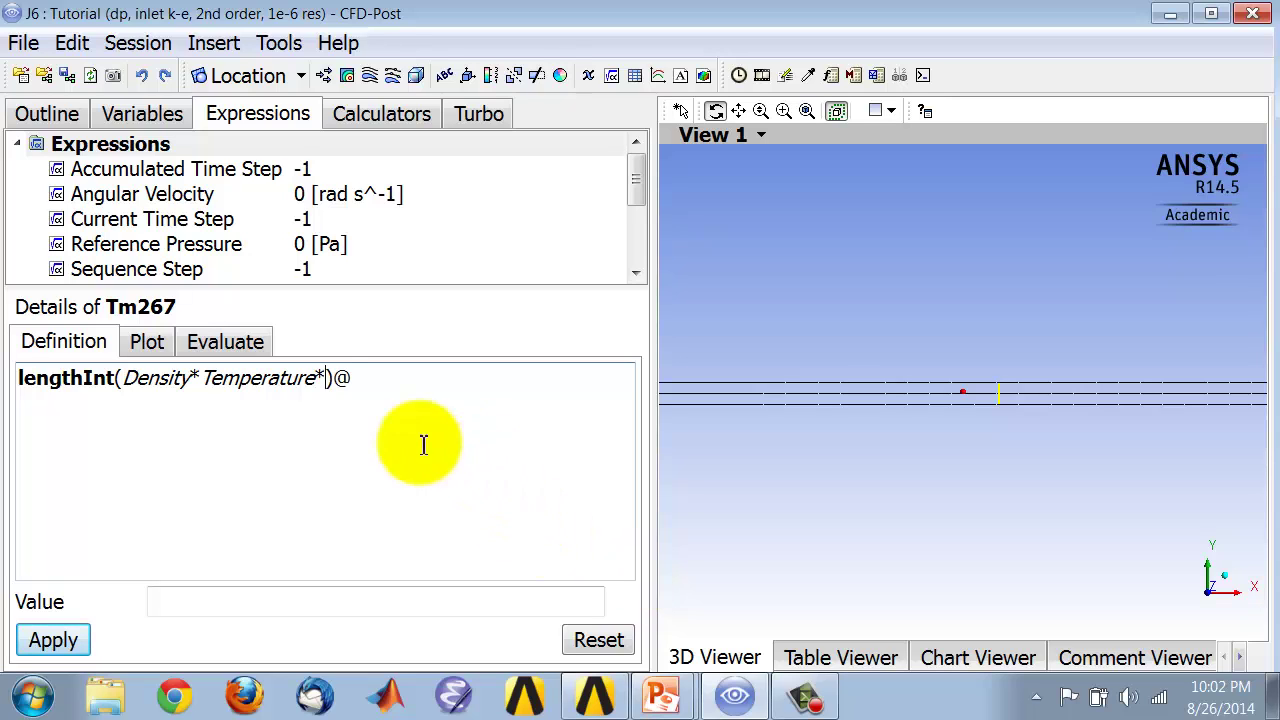
pyautogui.rightClick(328, 388)
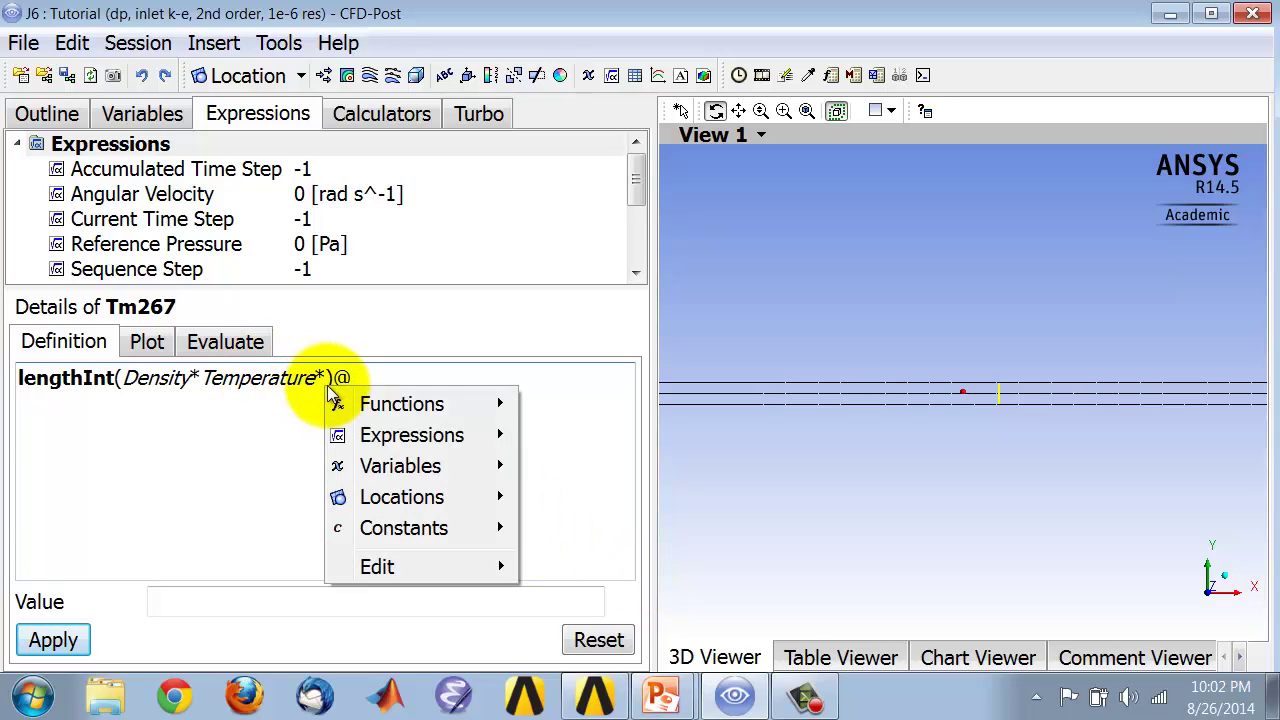
pyautogui.moveTo(396, 476)
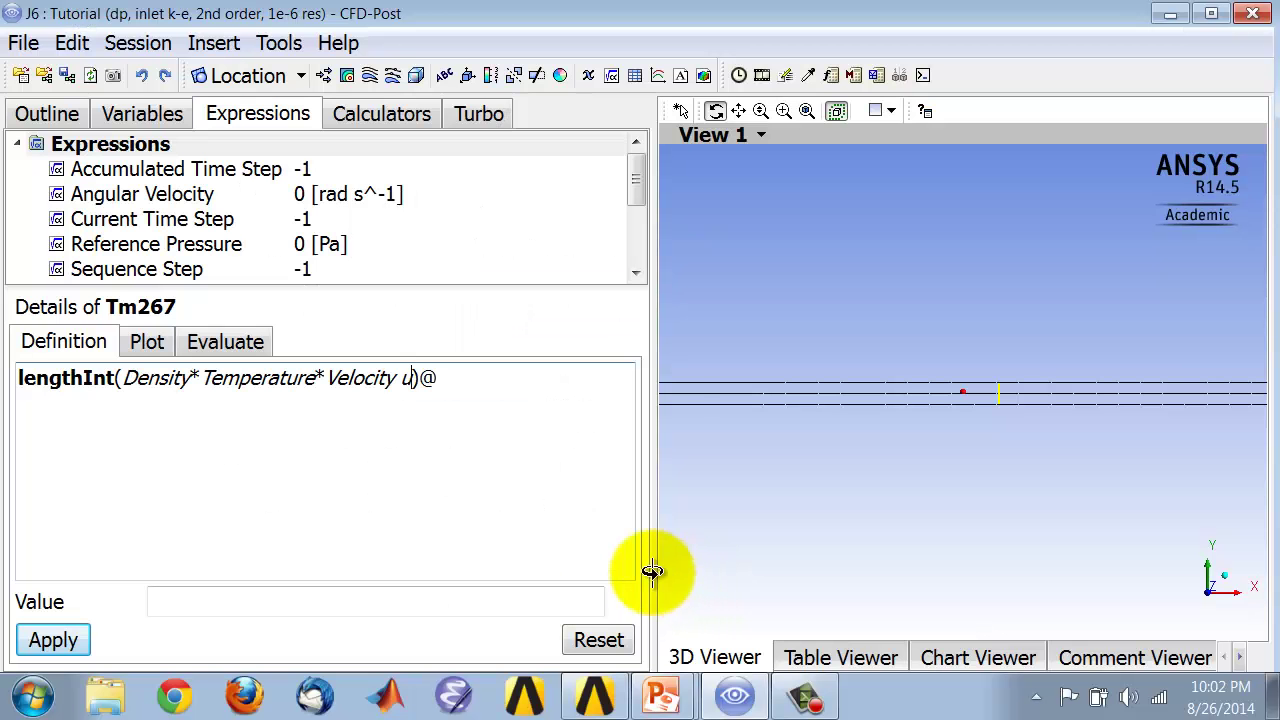
pyautogui.write('*2*pi')
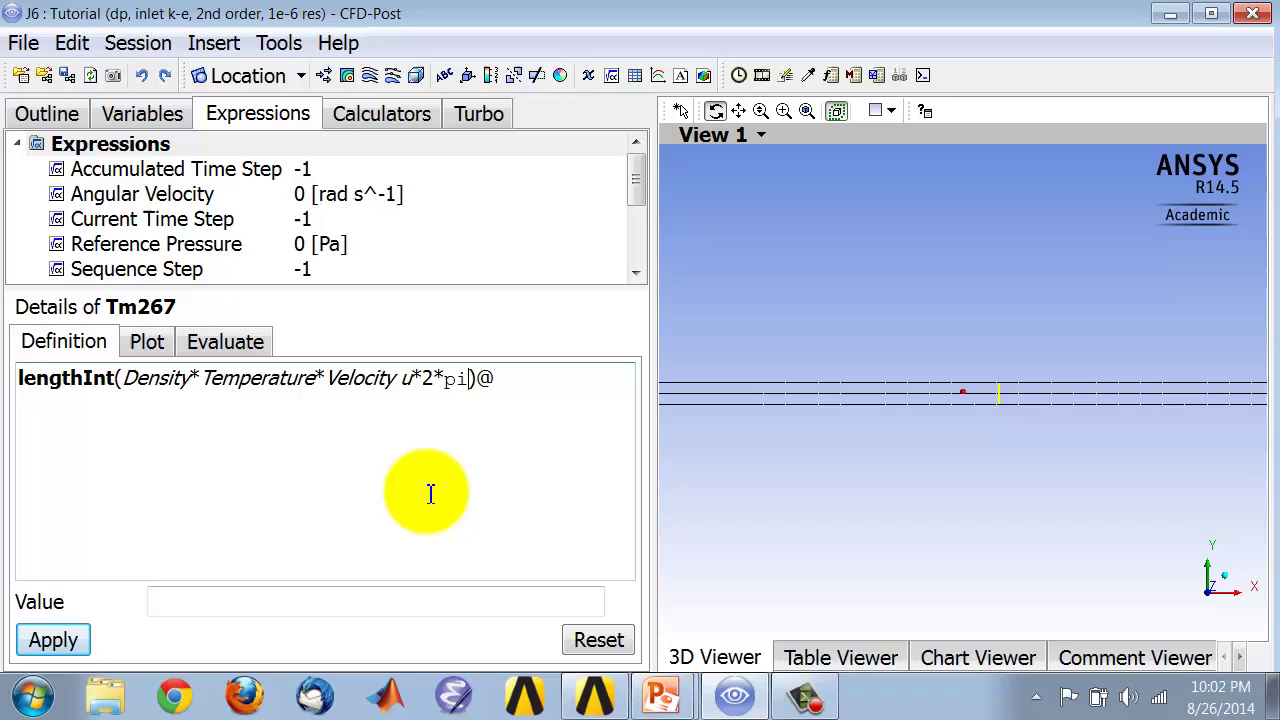
pyautogui.write('*')
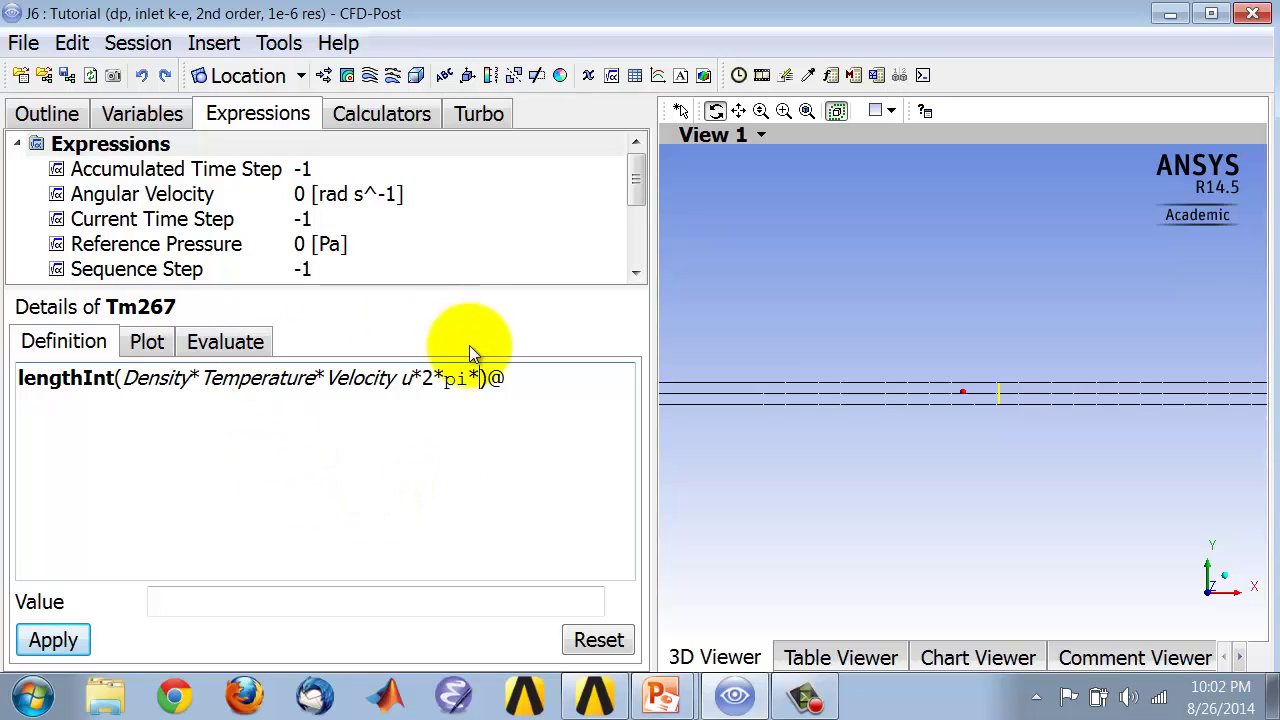
# Append the Y coordinate variable, chosen from the full variable list, to the integrand
pyautogui.rightClick(480, 378)
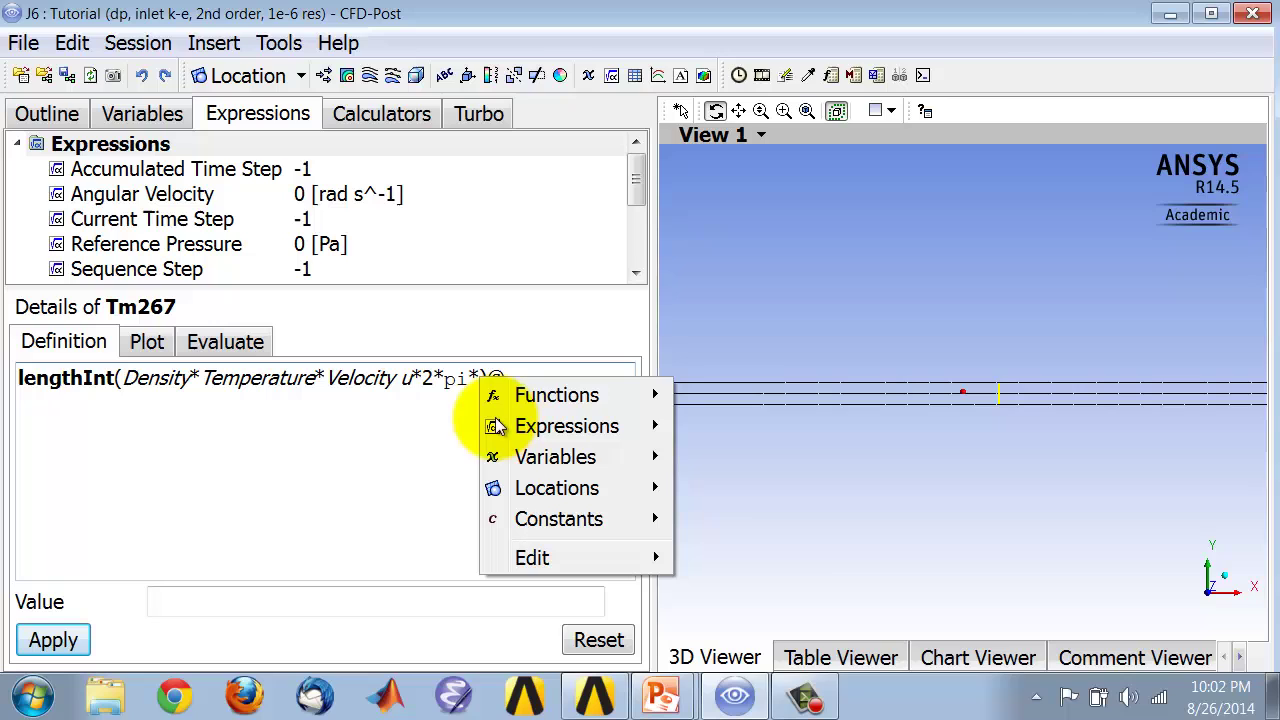
pyautogui.moveTo(527, 459)
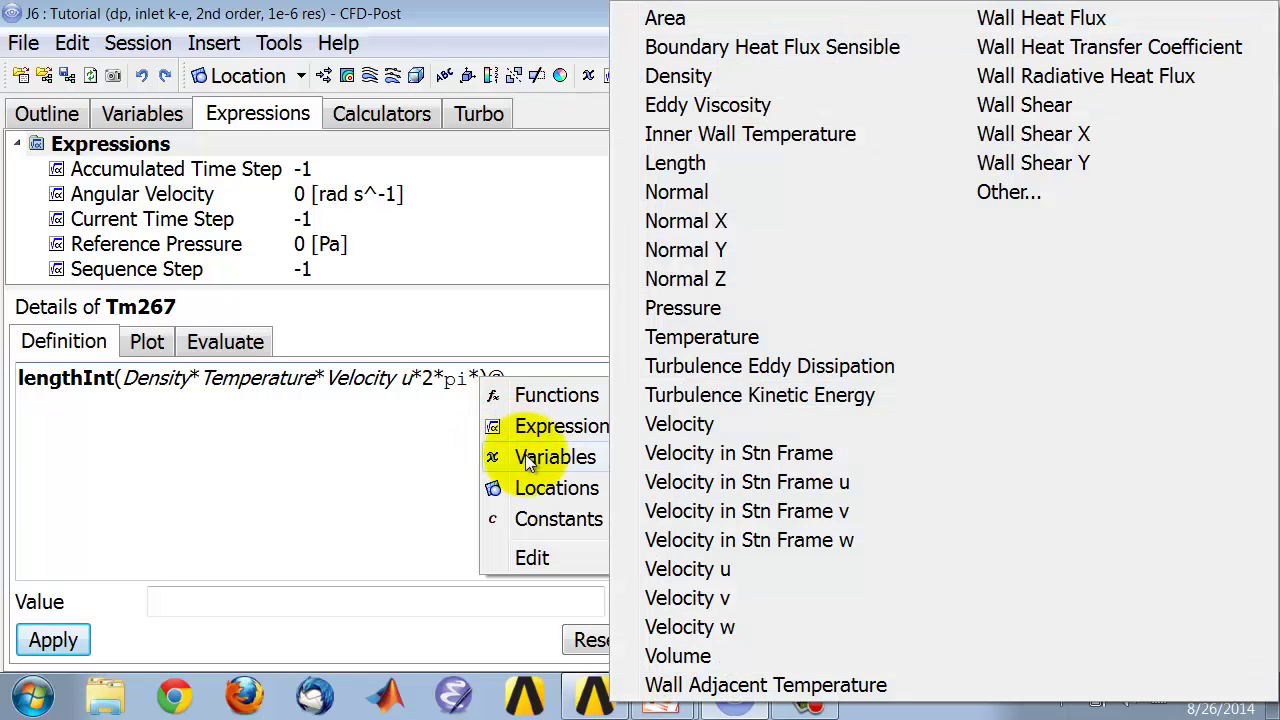
pyautogui.click(1035, 191)
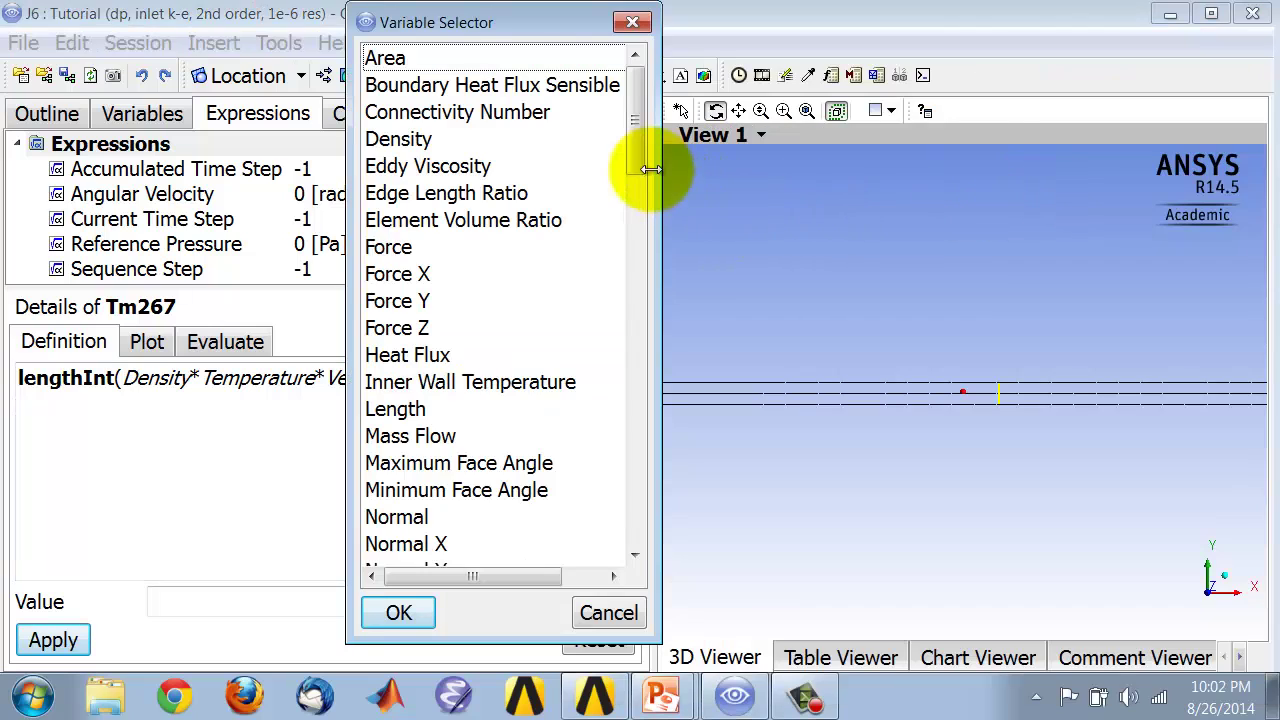
pyautogui.moveTo(630, 146); pyautogui.dragTo(680, 517)
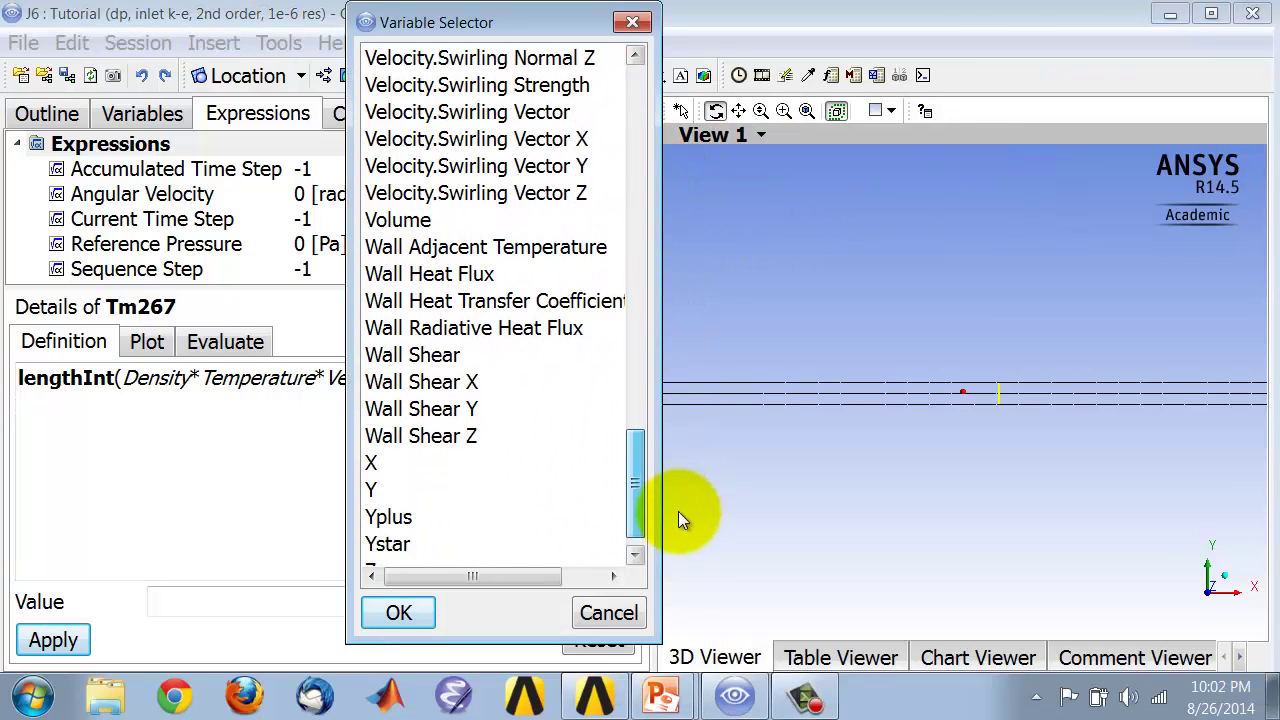
pyautogui.click(378, 490)
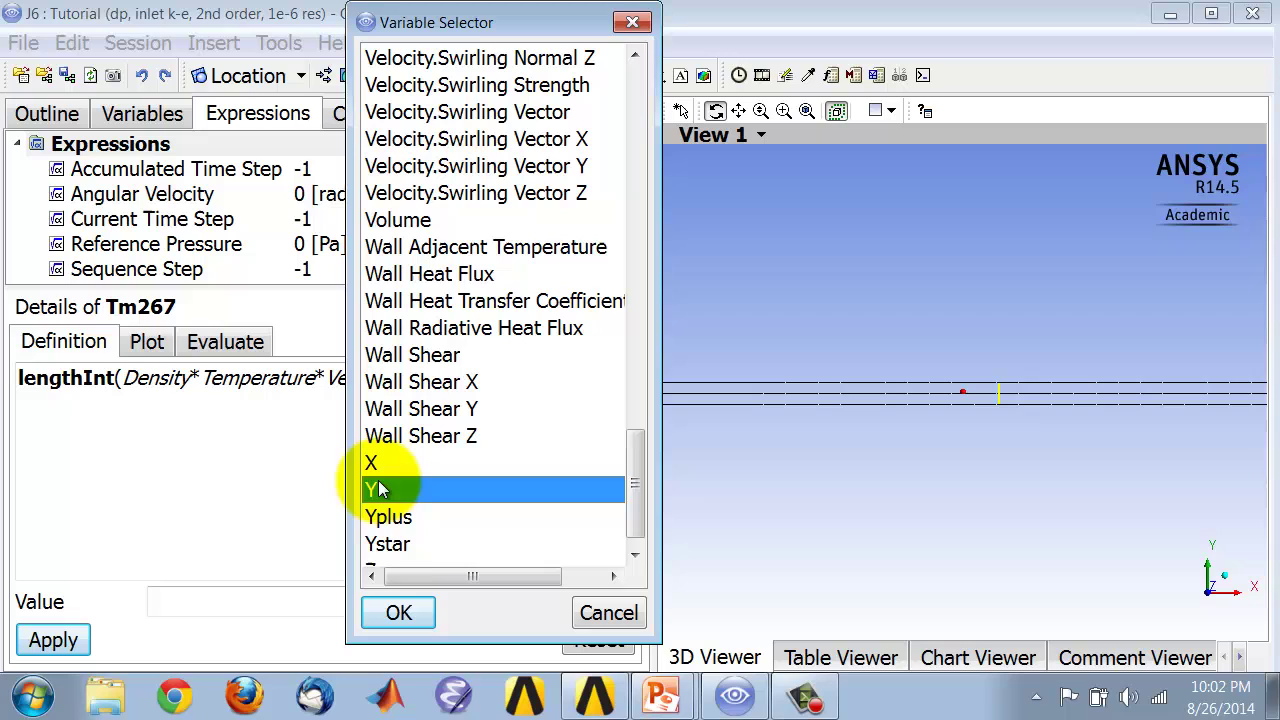
pyautogui.click(398, 612)
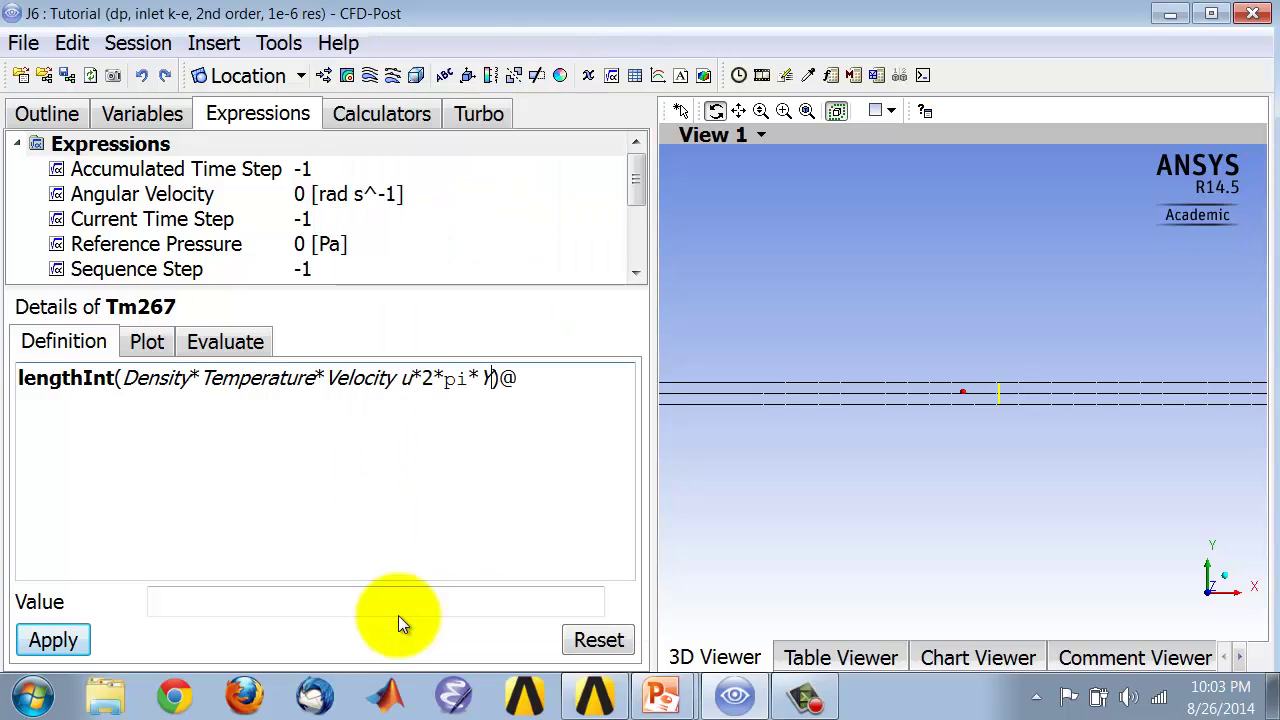
# Set the Tm267 integral's location to x267
pyautogui.rightClick(531, 381)
pyautogui.moveTo(613, 490)
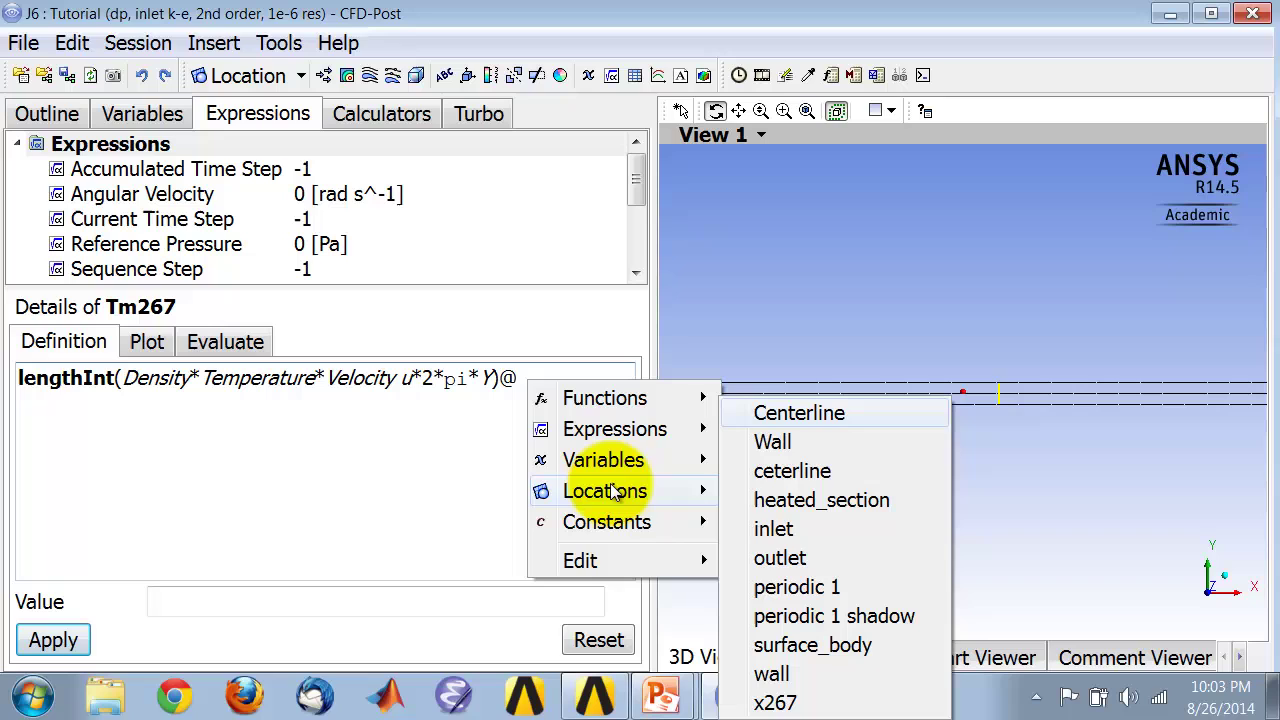
pyautogui.click(778, 700)
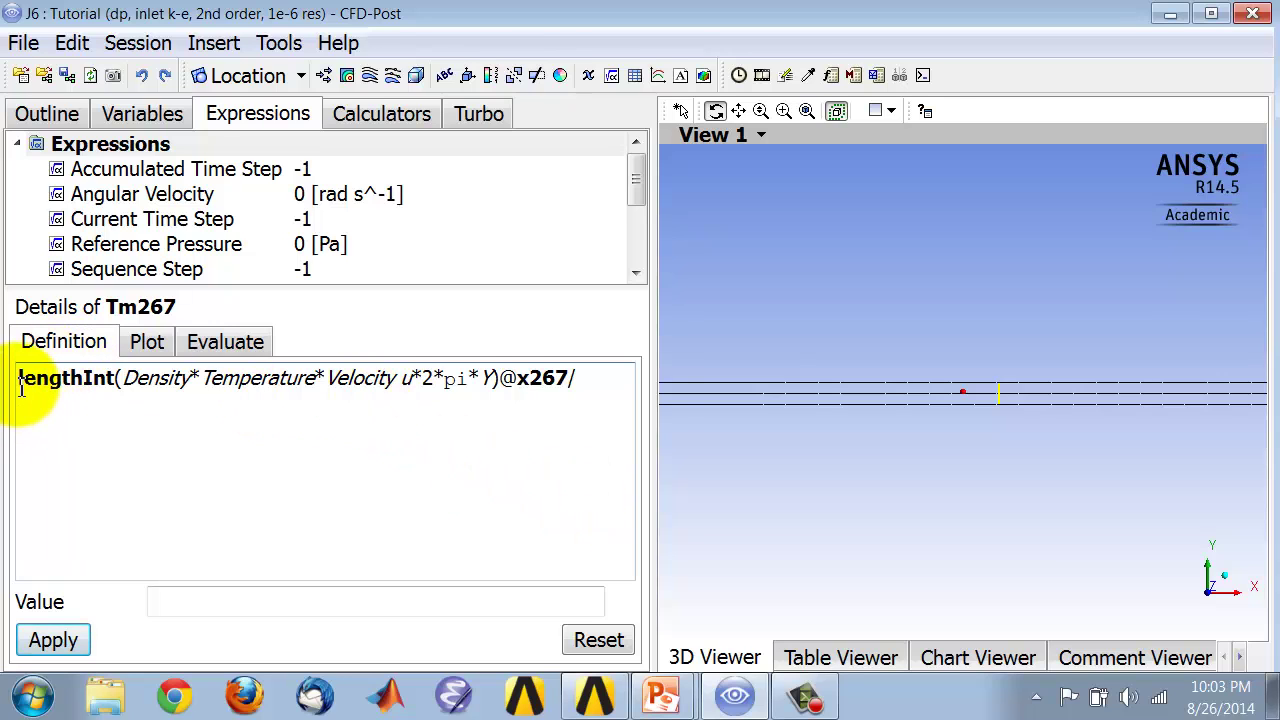
# Paste a copy of the integral after the division sign and remove Temperature from it
pyautogui.moveTo(20, 388); pyautogui.dragTo(570, 380)
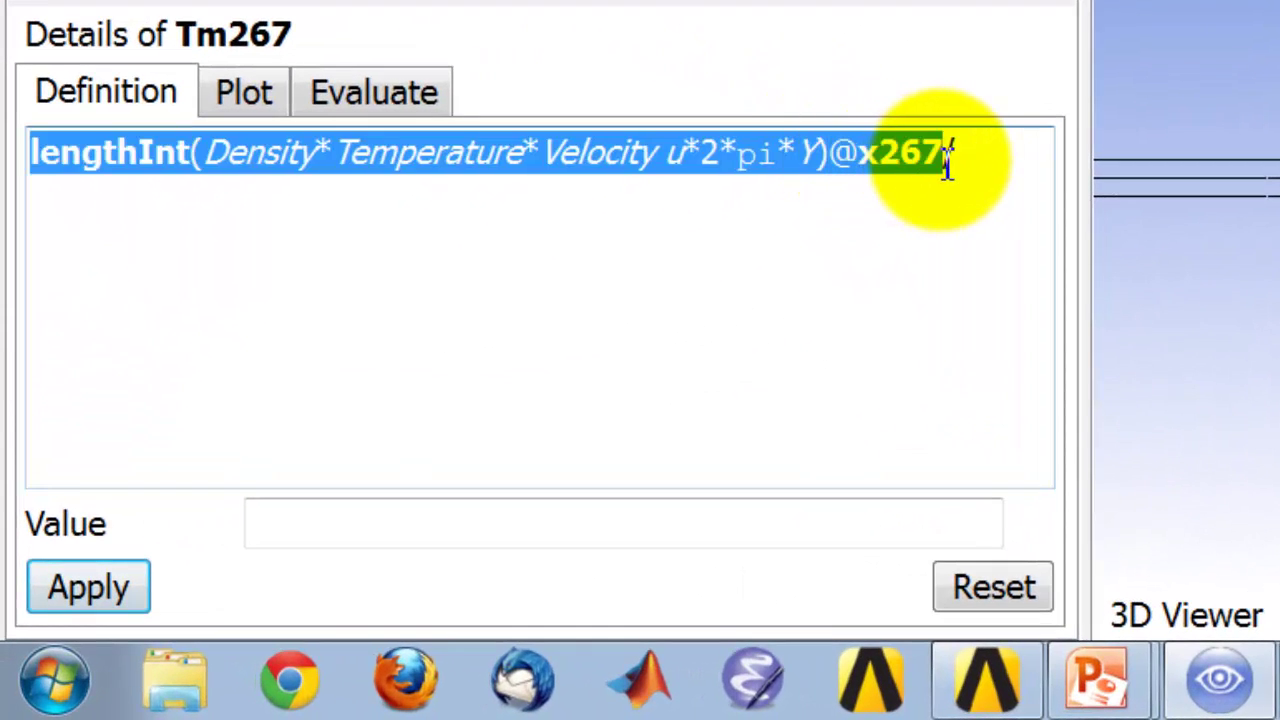
pyautogui.click(955, 158)
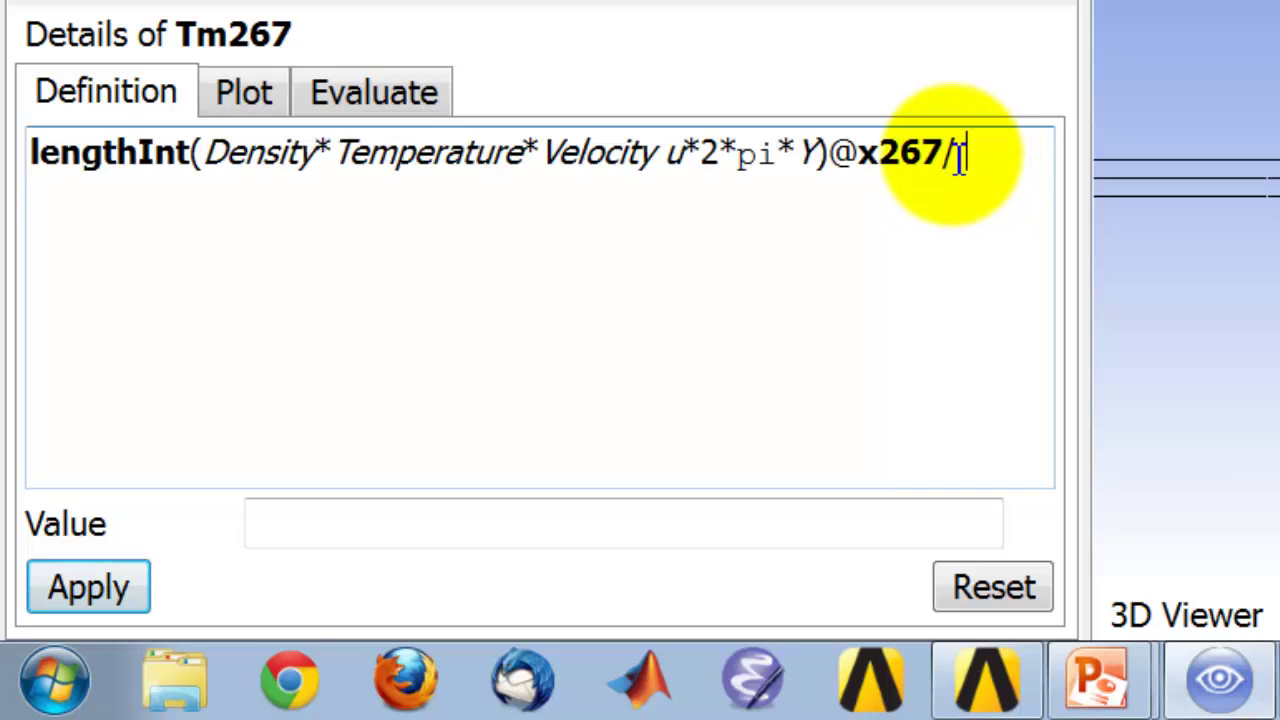
pyautogui.write('lengthInt(Density* Temperature* Velocity u*2*pi* Y)@x267')
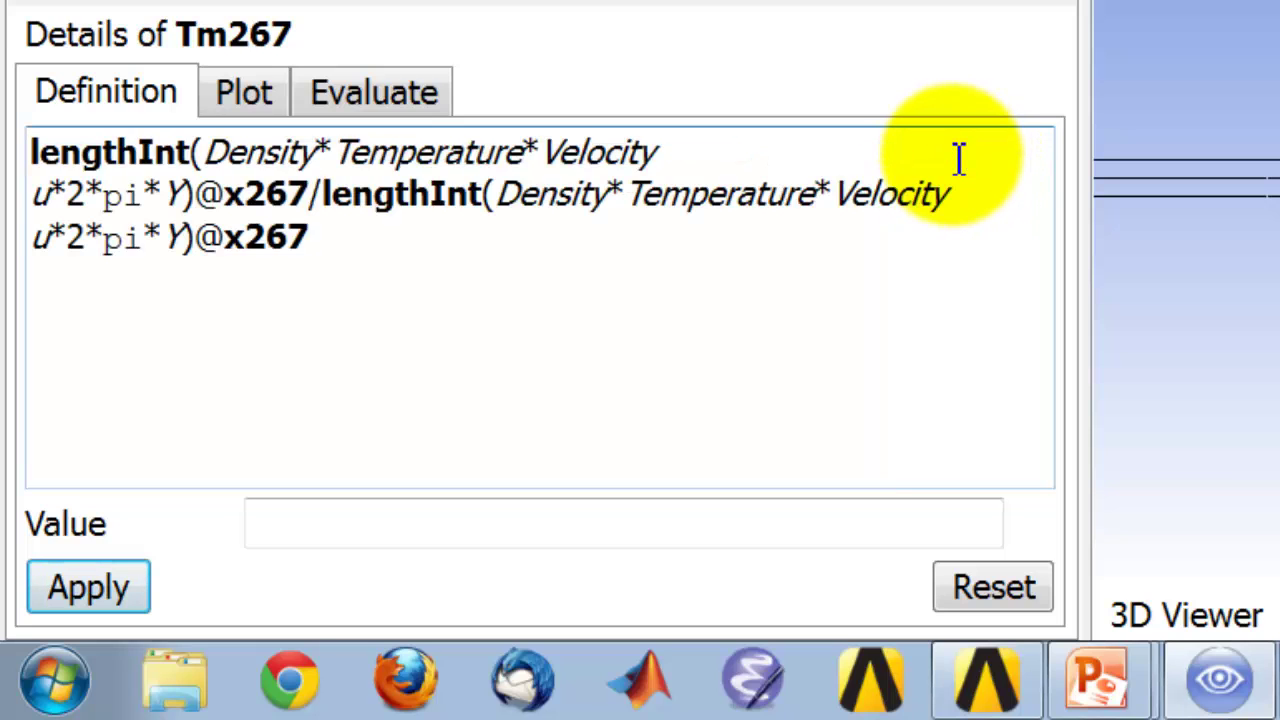
pyautogui.click(830, 197)
pyautogui.press('BackSpace')
pyautogui.press('BackSpace')
pyautogui.press('BackSpace')
pyautogui.press('BackSpace')
pyautogui.press('BackSpace')
pyautogui.press('BackSpace')
pyautogui.press('BackSpace')
pyautogui.press('BackSpace')
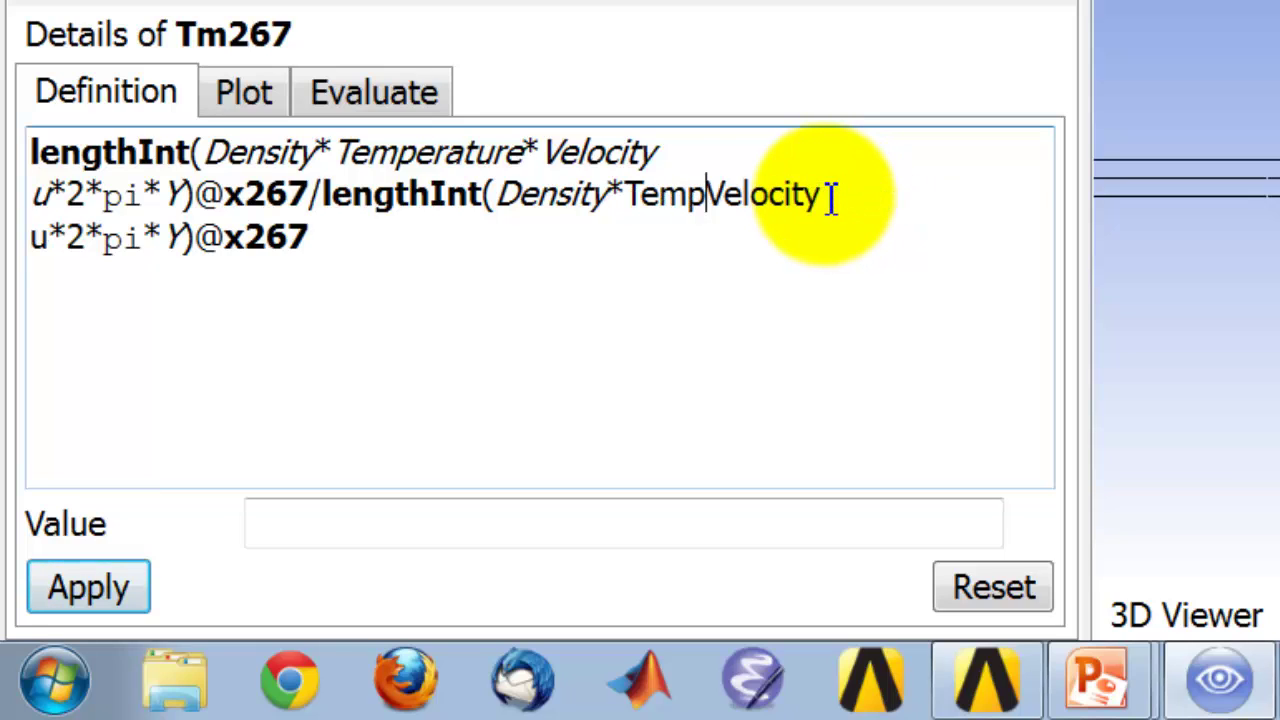
pyautogui.press('BackSpace')
pyautogui.press('BackSpace')
pyautogui.press('BackSpace')
pyautogui.press('BackSpace')
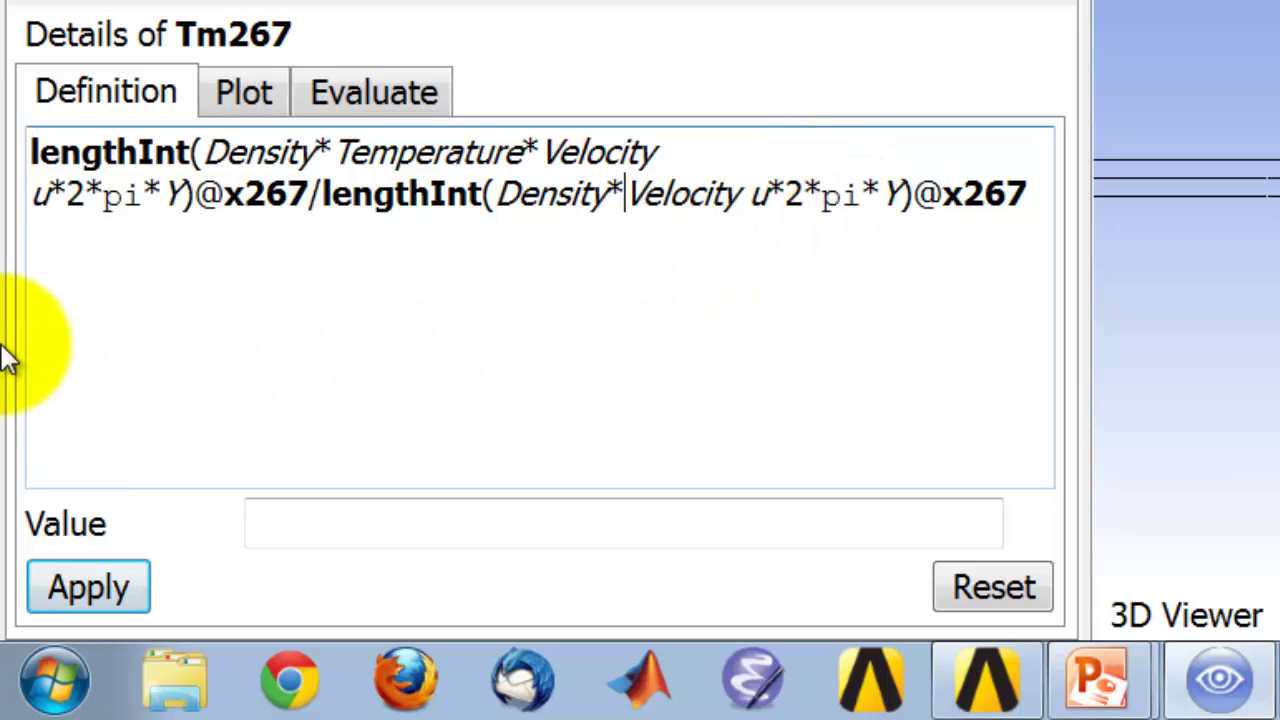
# Apply Tm267 to get a mixed-mean temperature of 305.321 K
pyautogui.click(116, 580)
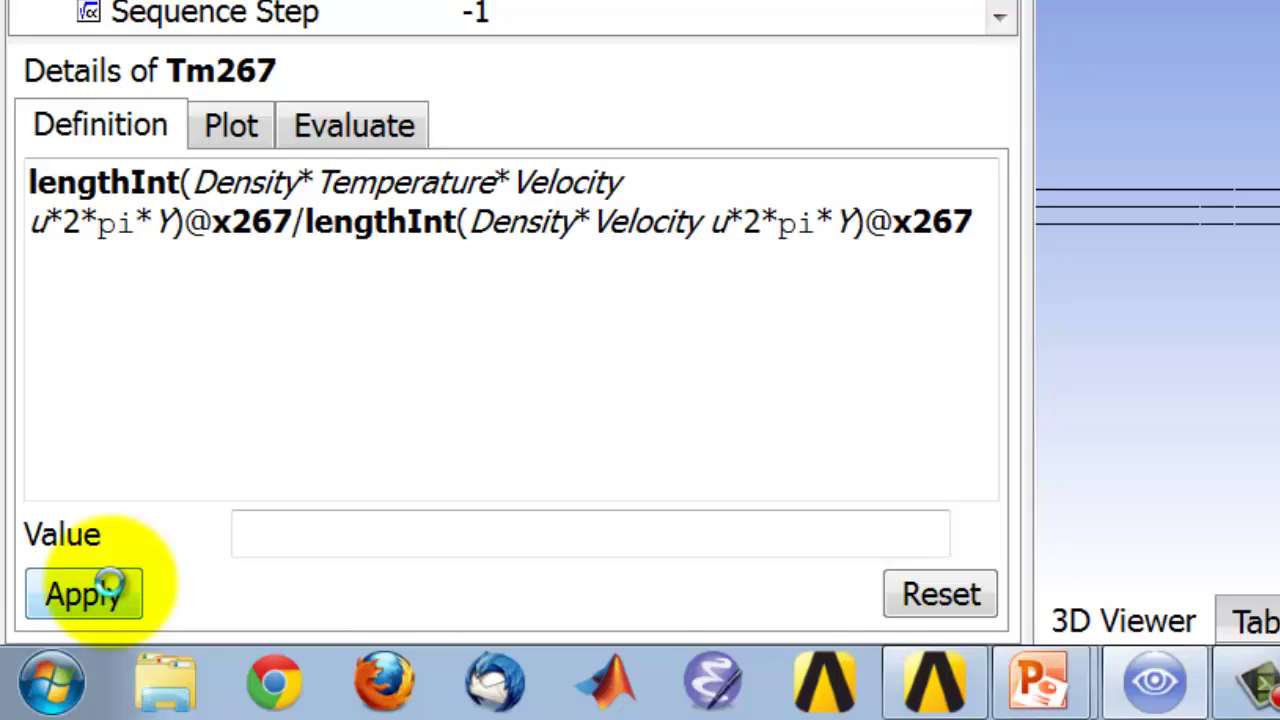